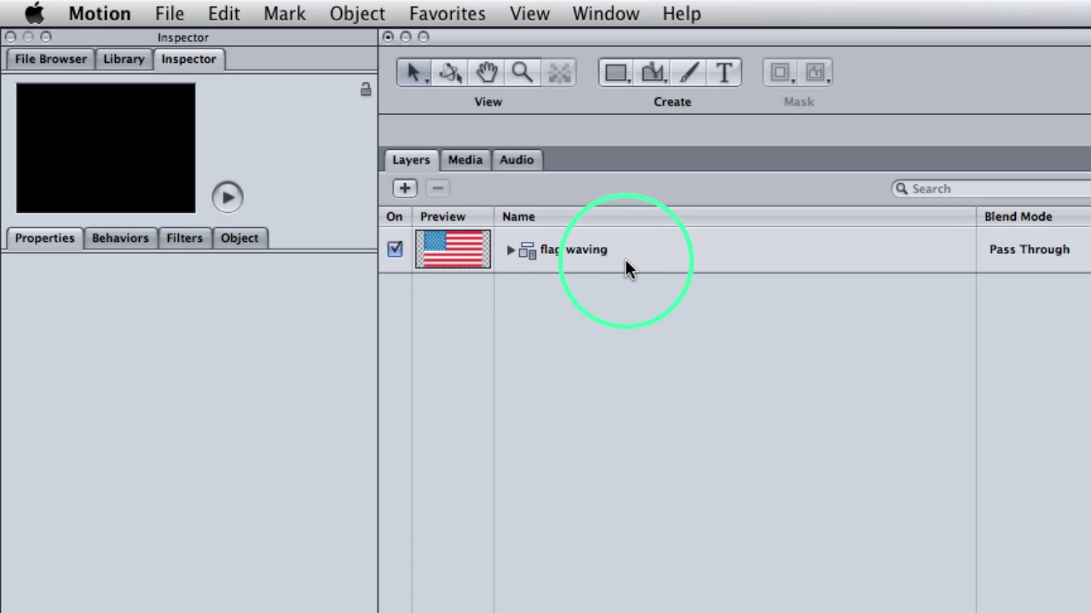
# Add and remove a test group, then expand and select the flag waving group
pyautogui.click(404, 188)
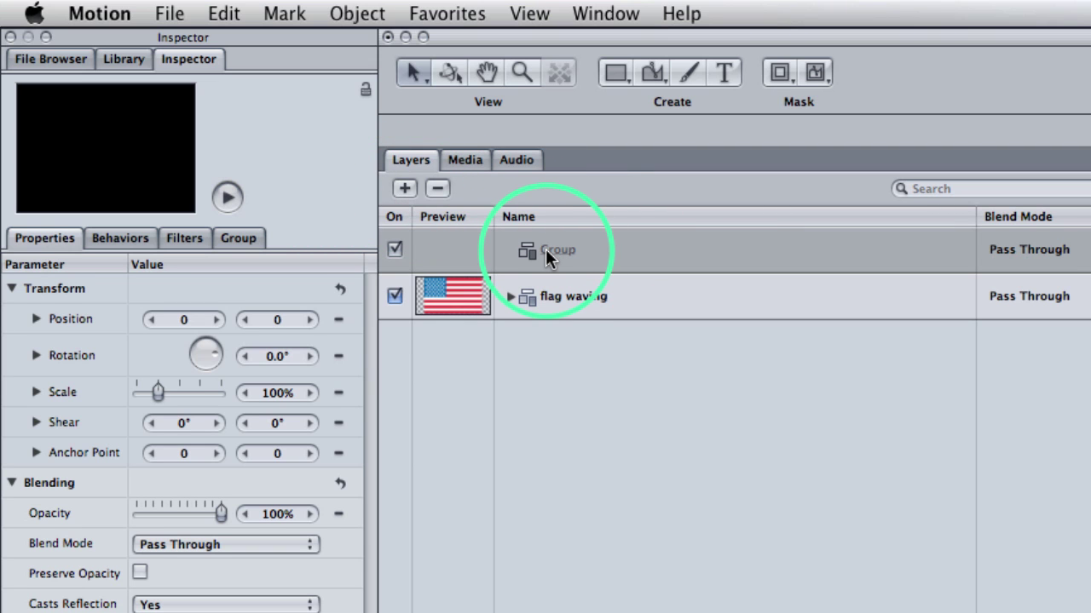
pyautogui.press('Delete')
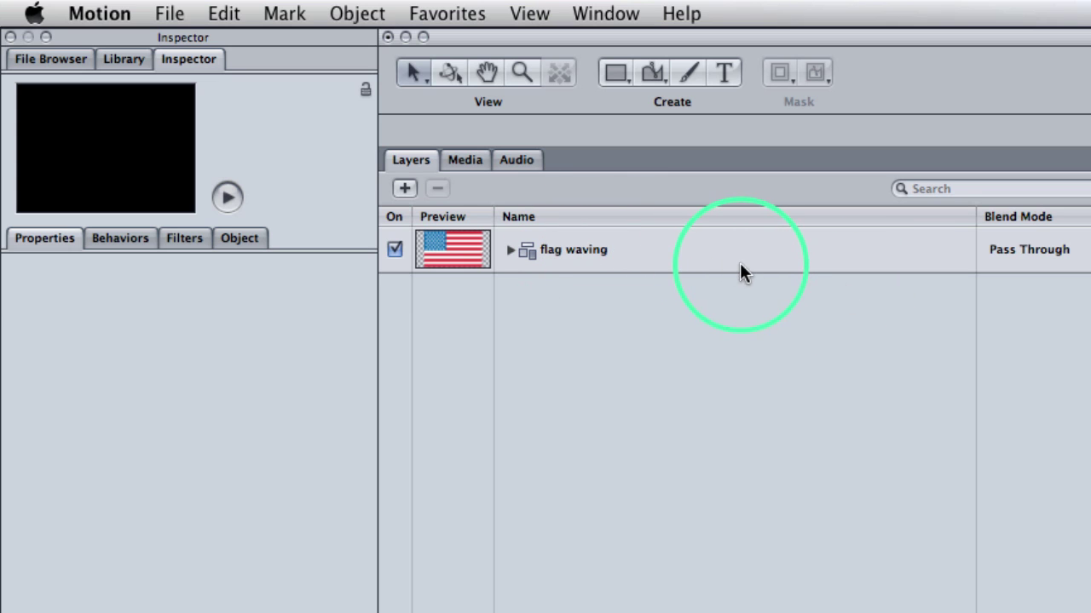
pyautogui.click(510, 248)
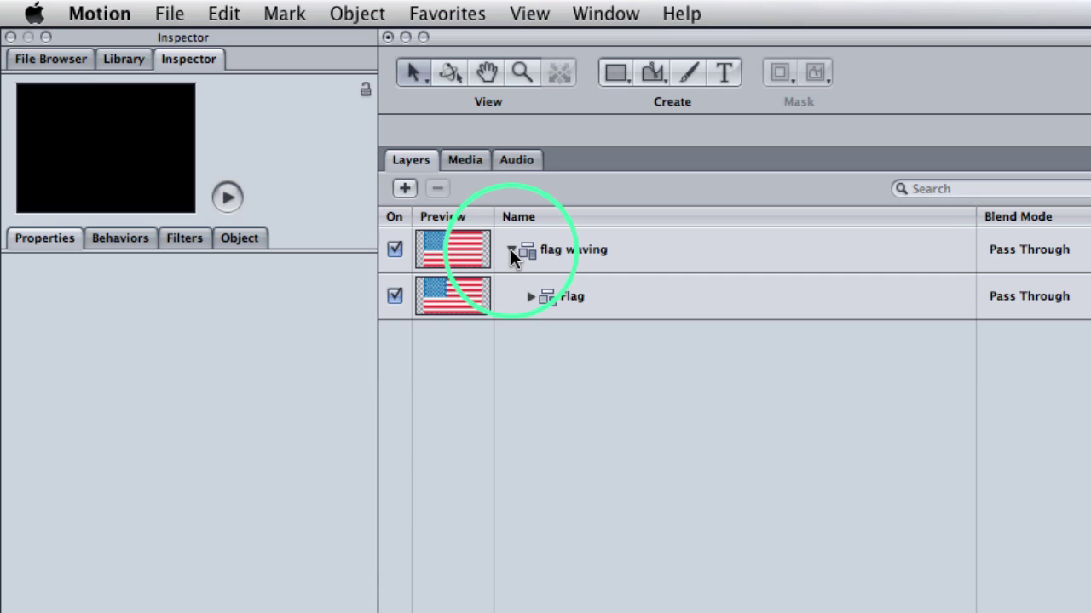
pyautogui.click(687, 246)
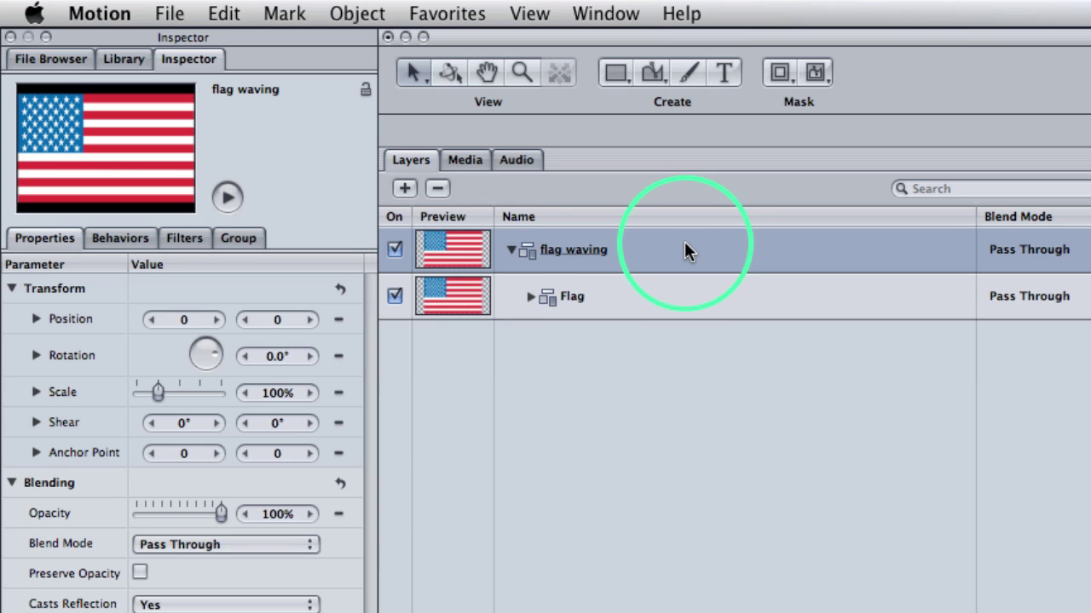
# Nest a test group inside flag waving, delete it, and re-expand flag waving
pyautogui.click(406, 186)
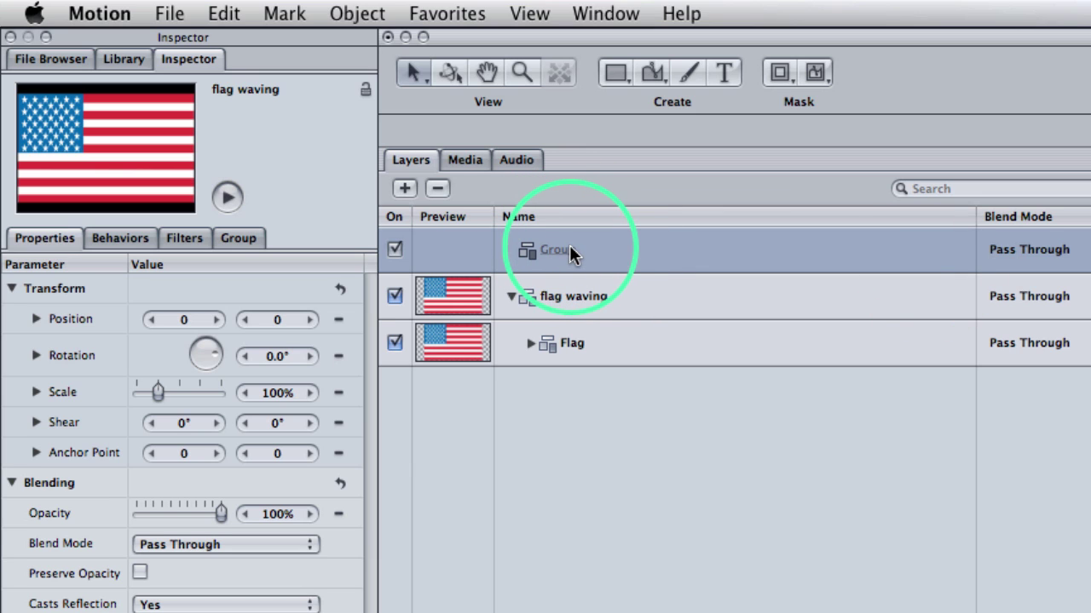
pyautogui.moveTo(572, 253); pyautogui.dragTo(590, 293)
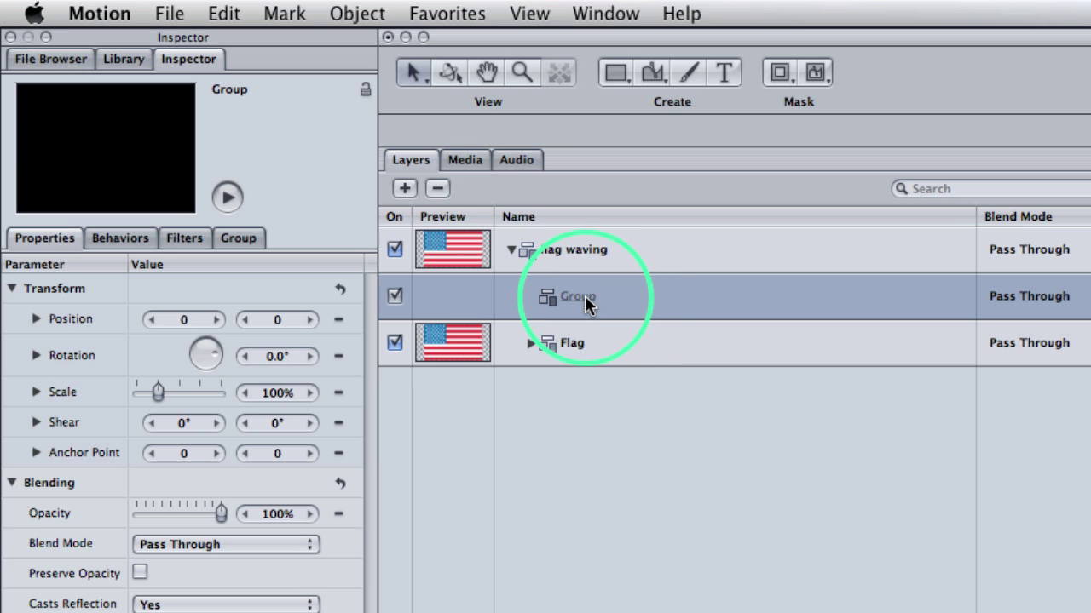
pyautogui.press('Delete')
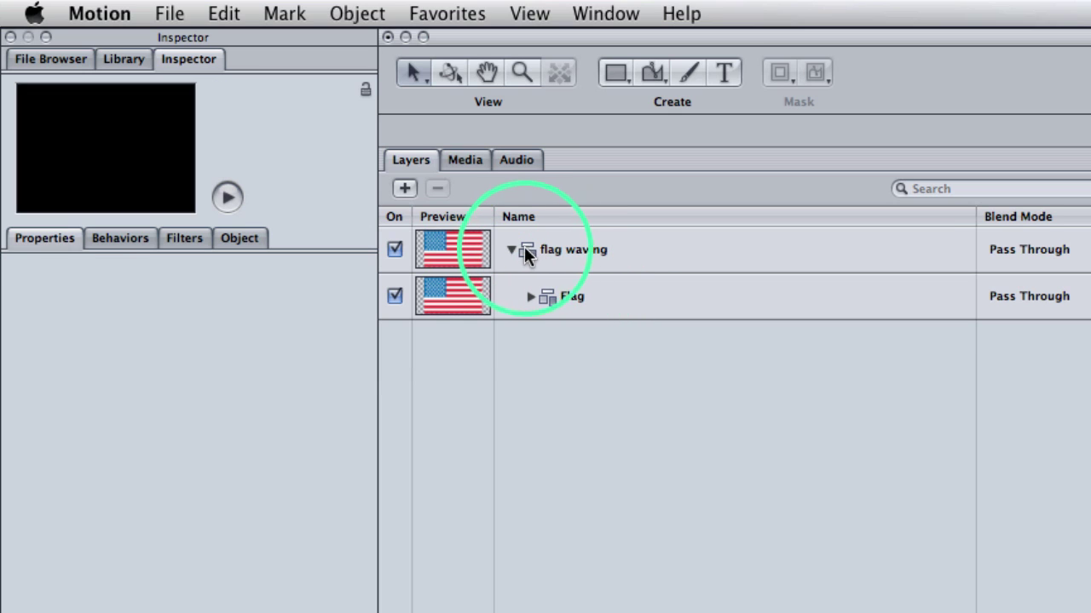
pyautogui.click(512, 248)
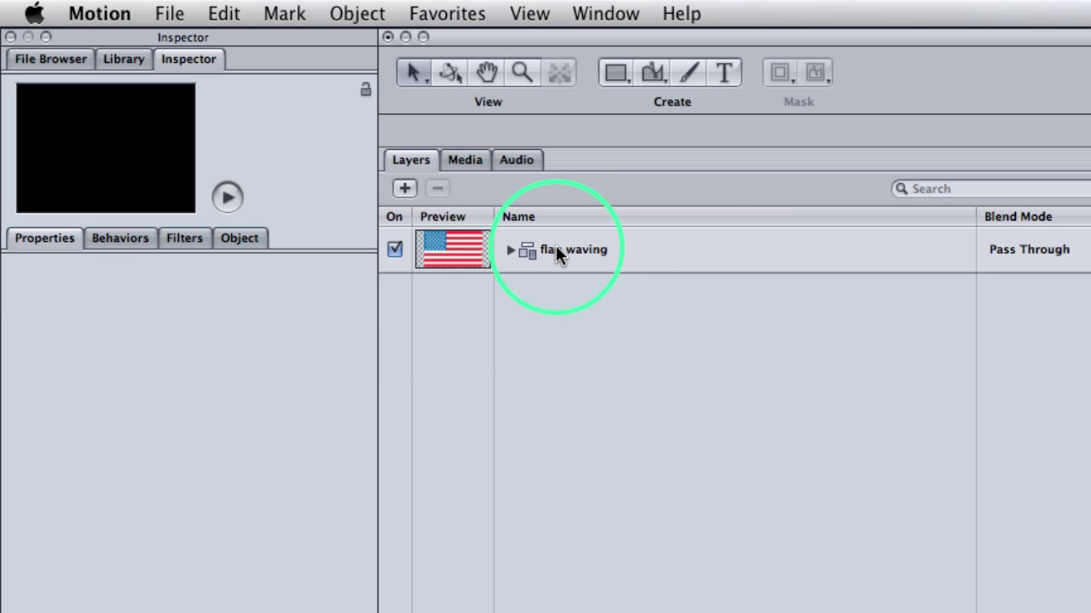
pyautogui.click(511, 249)
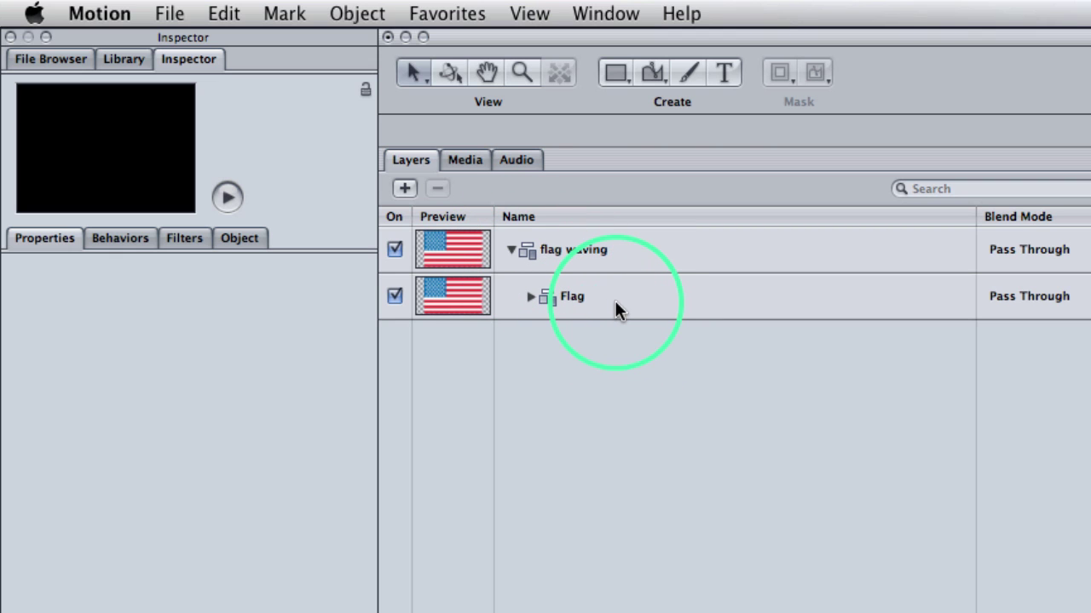
# Expand the Flag group and rename its 24194 image layer to 'American Flag'
pyautogui.keyDown('alt'); pyautogui.click(511, 248); pyautogui.keyUp('alt')
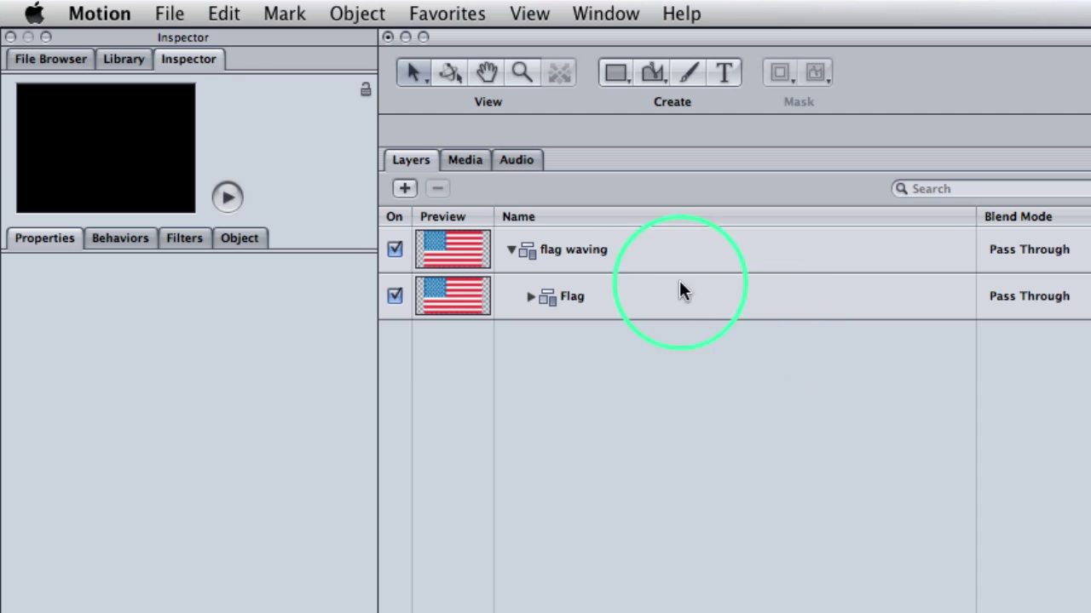
pyautogui.click(529, 297)
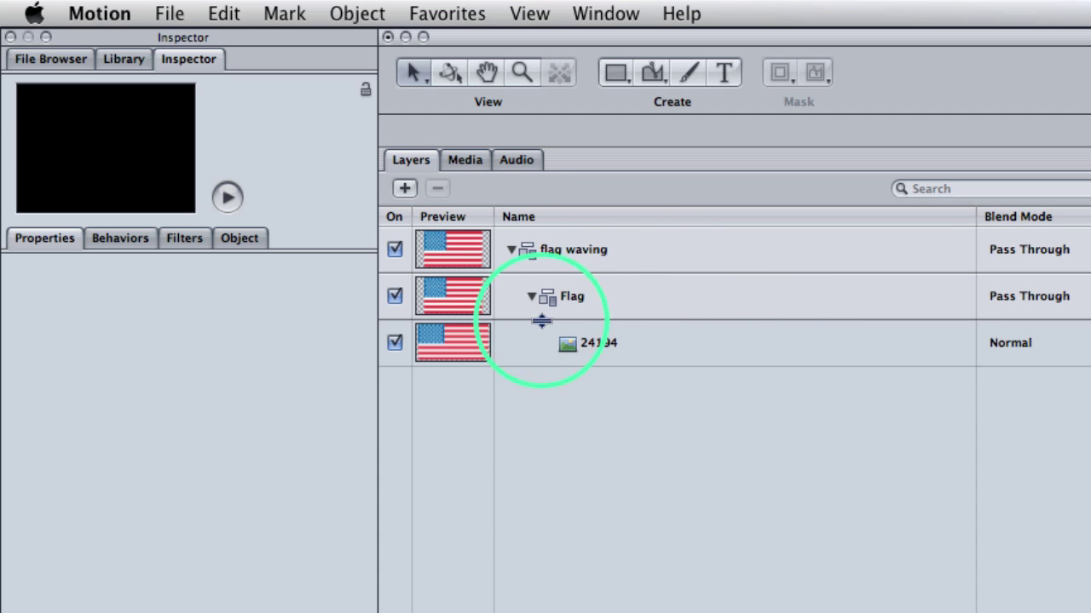
pyautogui.click(588, 339)
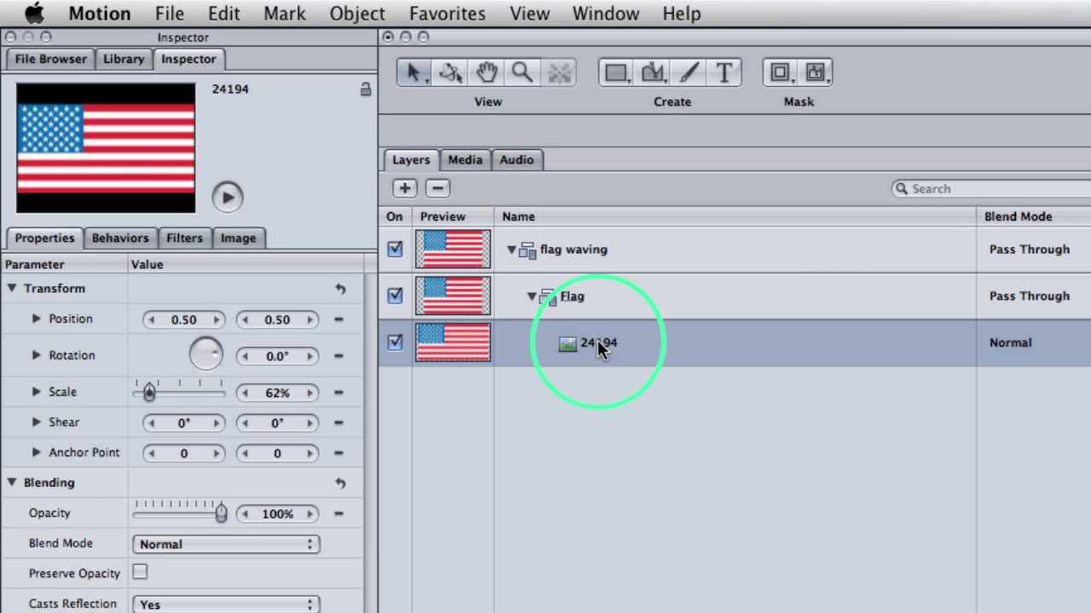
pyautogui.click(597, 340)
pyautogui.moveTo(616, 345); pyautogui.dragTo(577, 346)
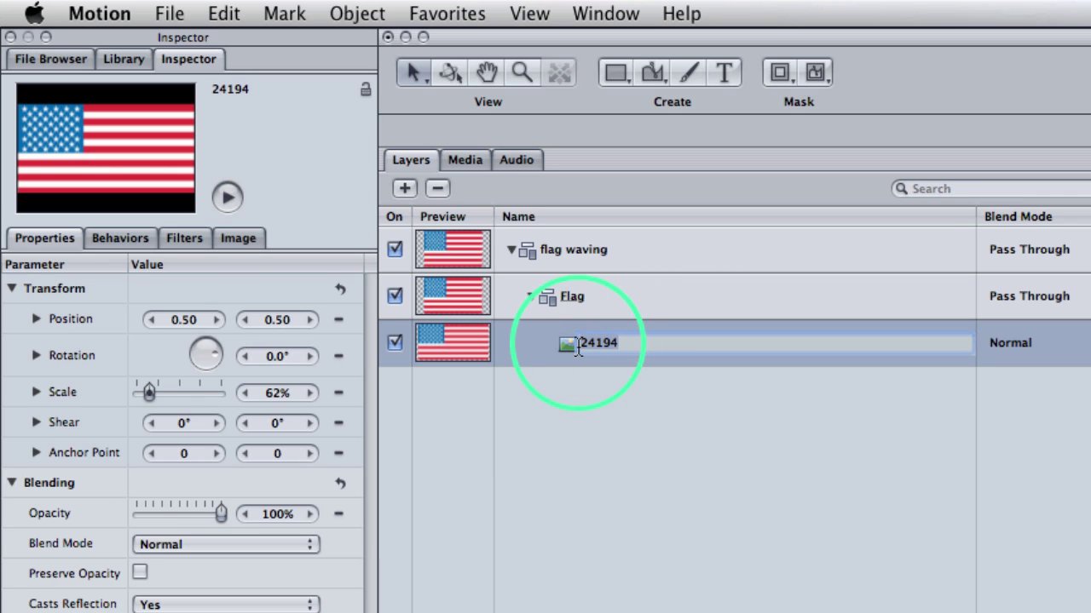
pyautogui.write('Flag')
pyautogui.press('BackSpace')
pyautogui.press('BackSpace')
pyautogui.press('BackSpace')
pyautogui.press('BackSpace')
pyautogui.write('American Flas')
pyautogui.press('BackSpace')
pyautogui.write('g')
pyautogui.press('Return')
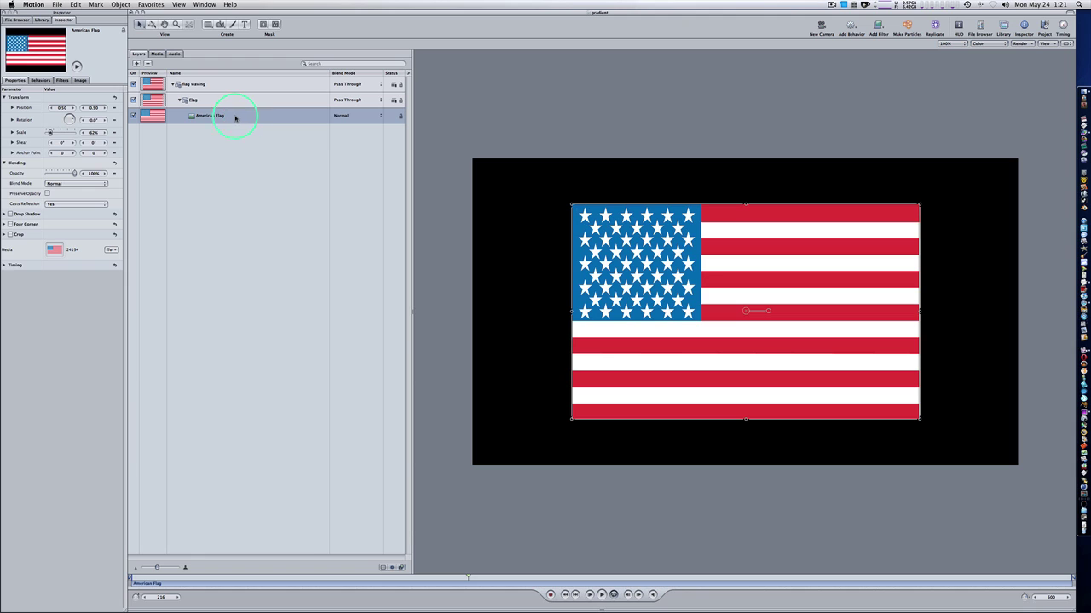
# Collapse the Flag group, then the flag waving group
pyautogui.click(180, 101)
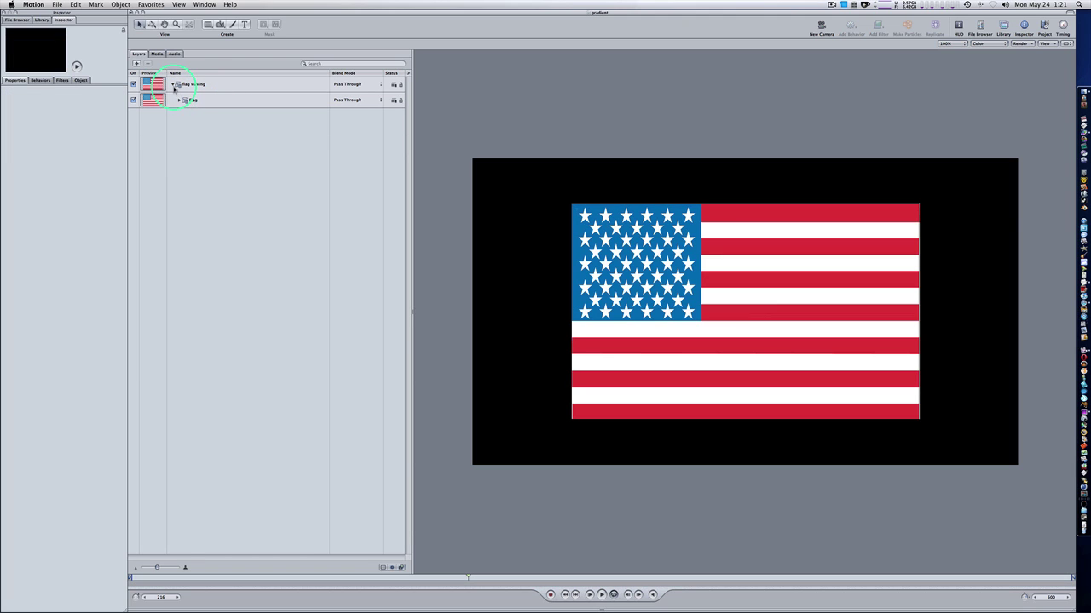
pyautogui.click(172, 84)
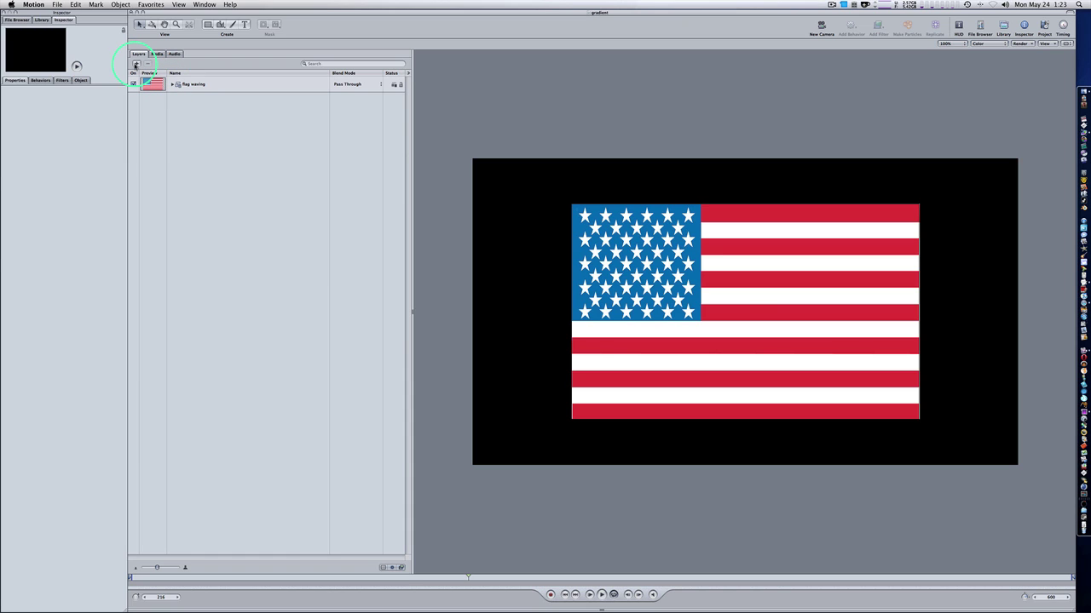
# Add a new group inside flag waving and name it 'Displacement Shader'
pyautogui.click(135, 64)
pyautogui.moveTo(189, 100)
pyautogui.mouseDown()
pyautogui.moveTo(162, 102)
pyautogui.moveTo(190, 101)
pyautogui.mouseUp()
pyautogui.click(171, 100)
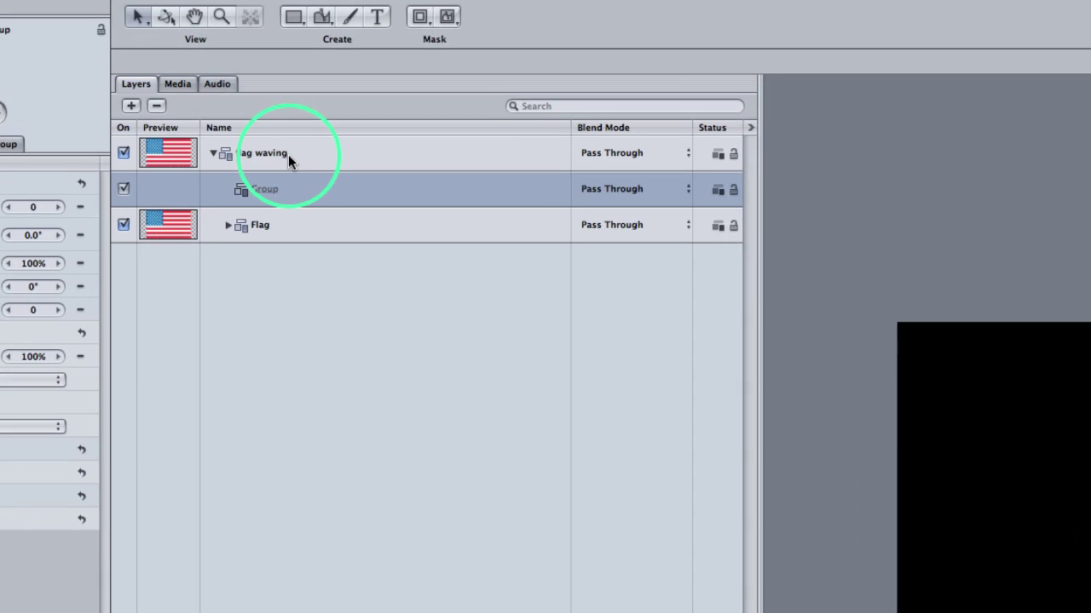
pyautogui.click(288, 205)
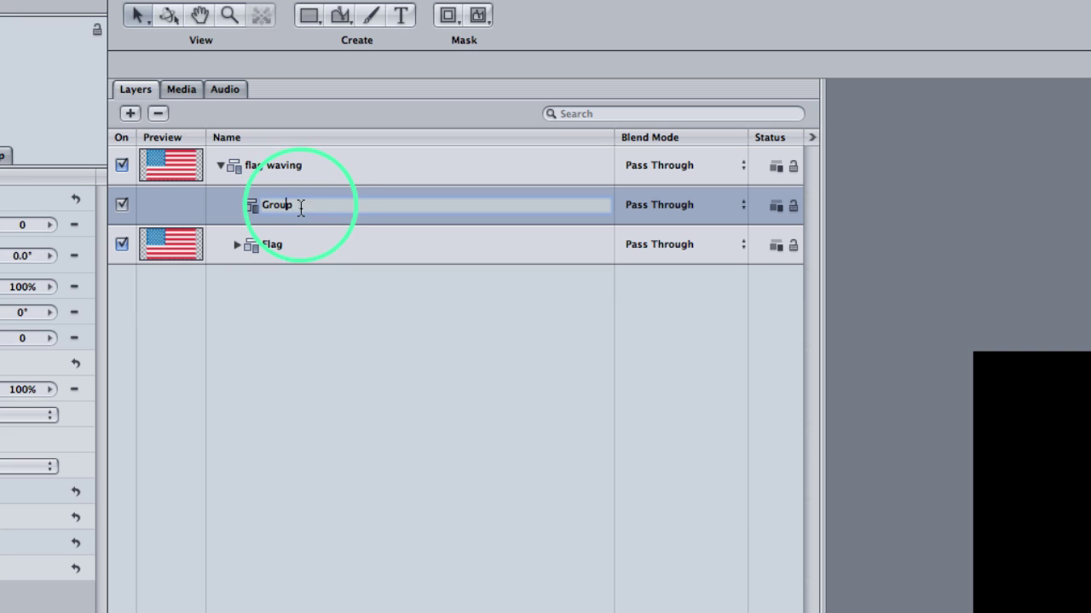
pyautogui.write('Displac')
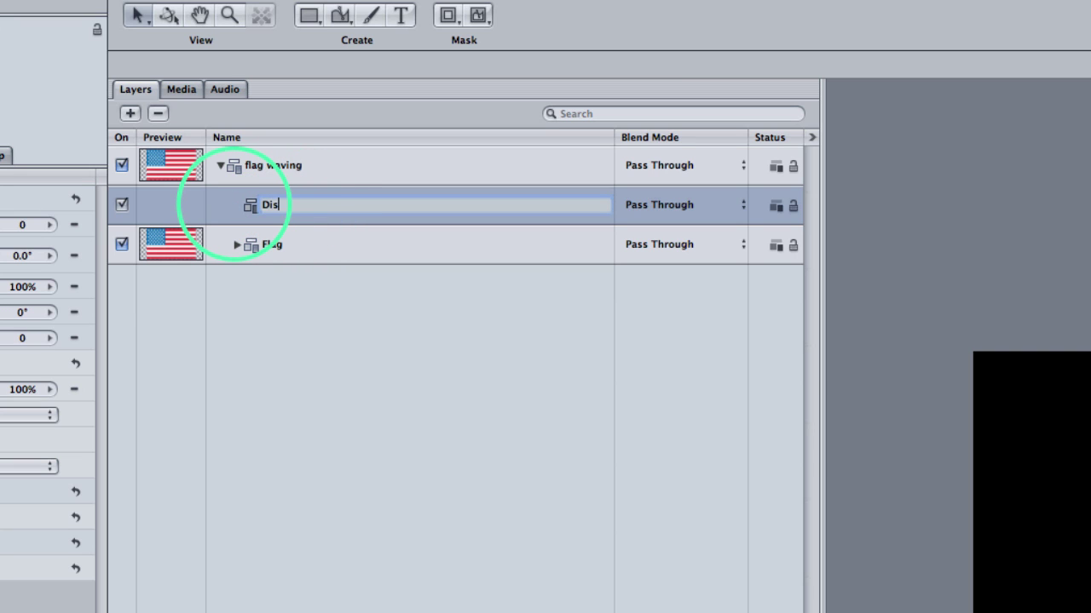
pyautogui.write('ement Shader')
pyautogui.press('Return')
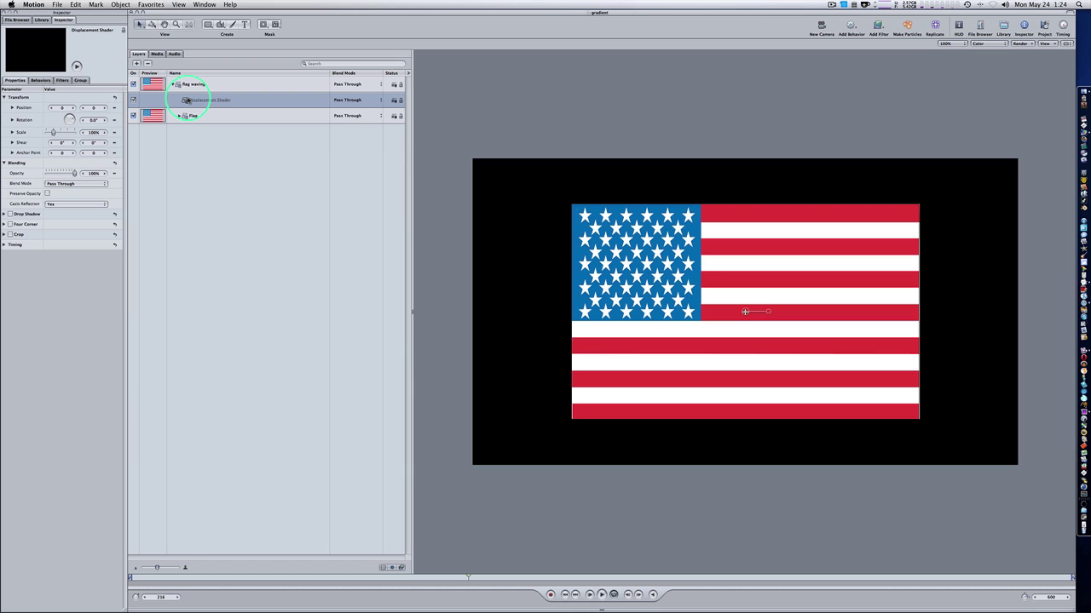
# Drop a Gradient generator into Displacement Shader and bring up its gradient presets in the Inspector
pyautogui.moveTo(188, 100); pyautogui.dragTo(239, 102)
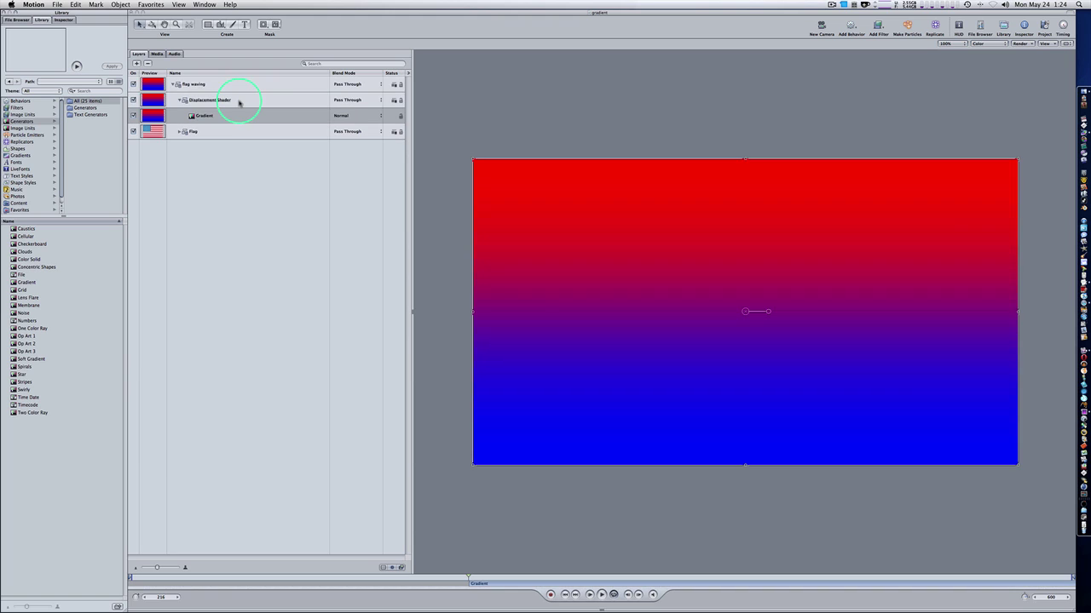
pyautogui.click(63, 19)
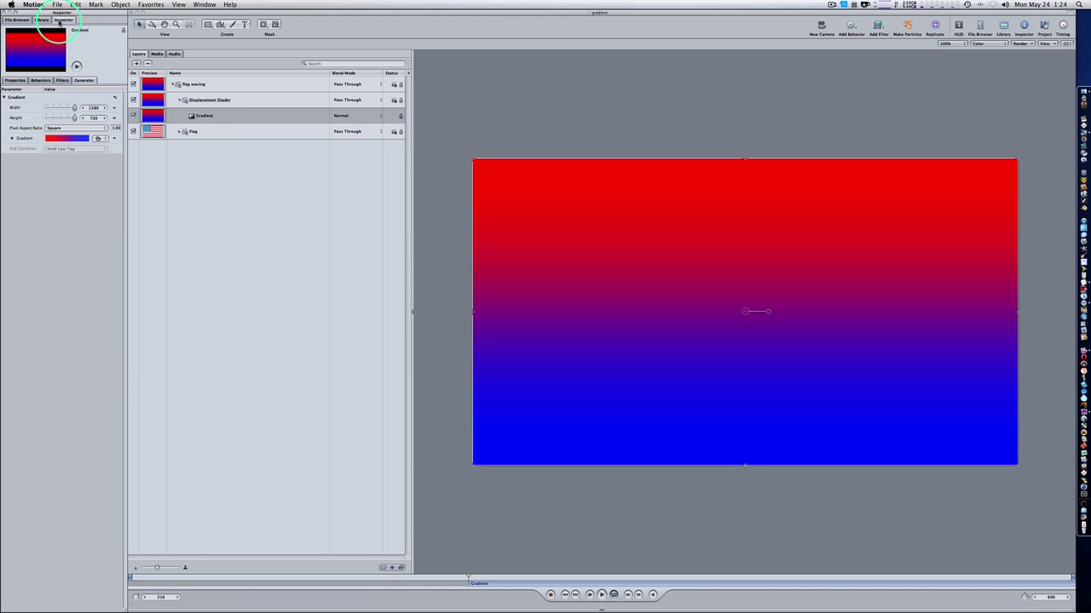
pyautogui.click(12, 139)
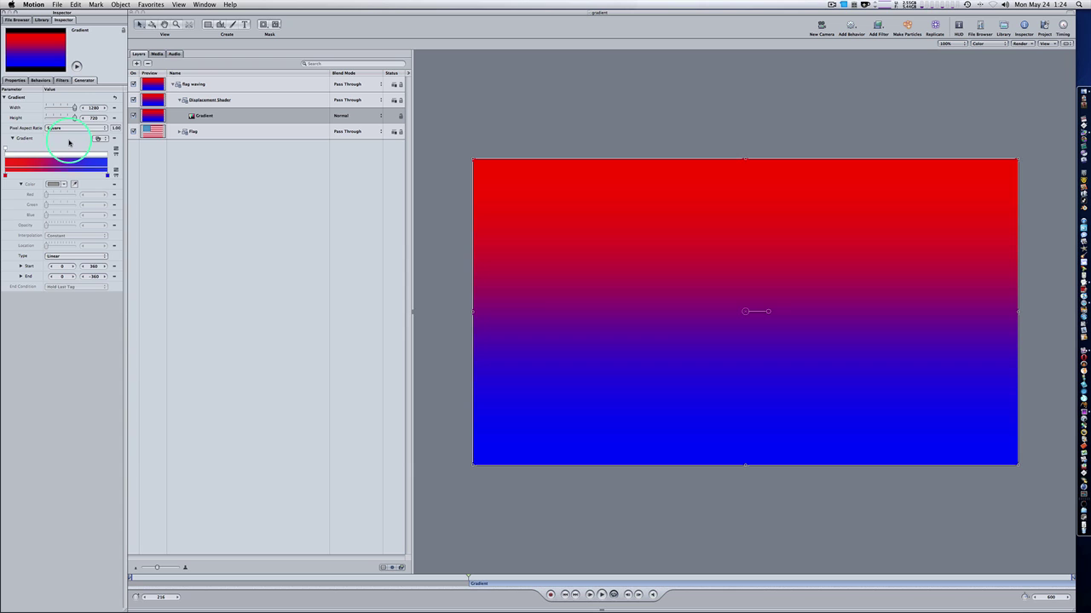
pyautogui.click(98, 138)
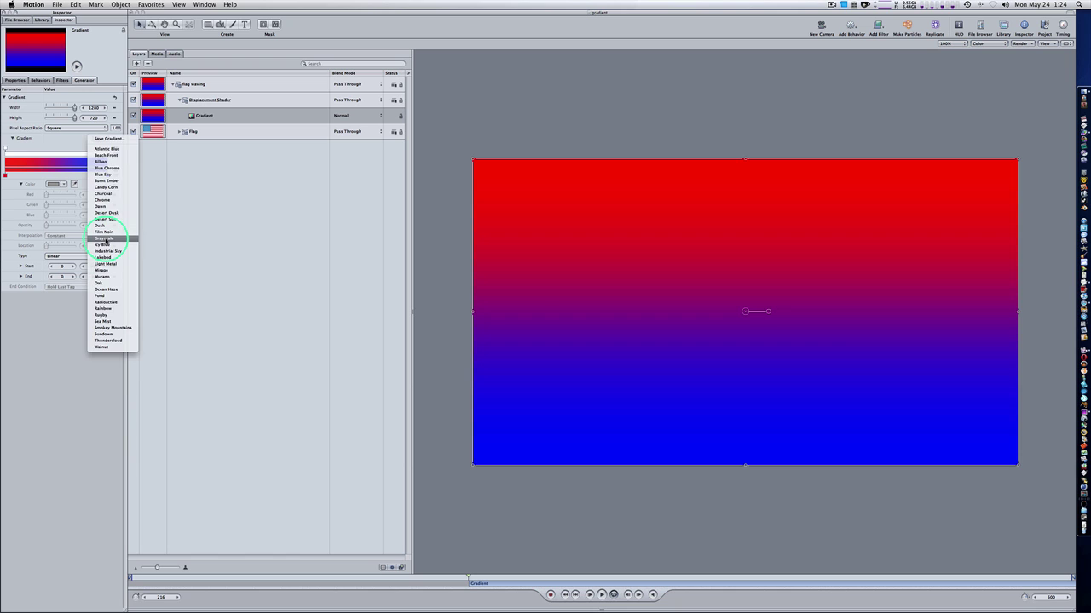
# Apply the Grayscale gradient preset and set the gradient Type to Radial
pyautogui.click(104, 240)
pyautogui.click(77, 257)
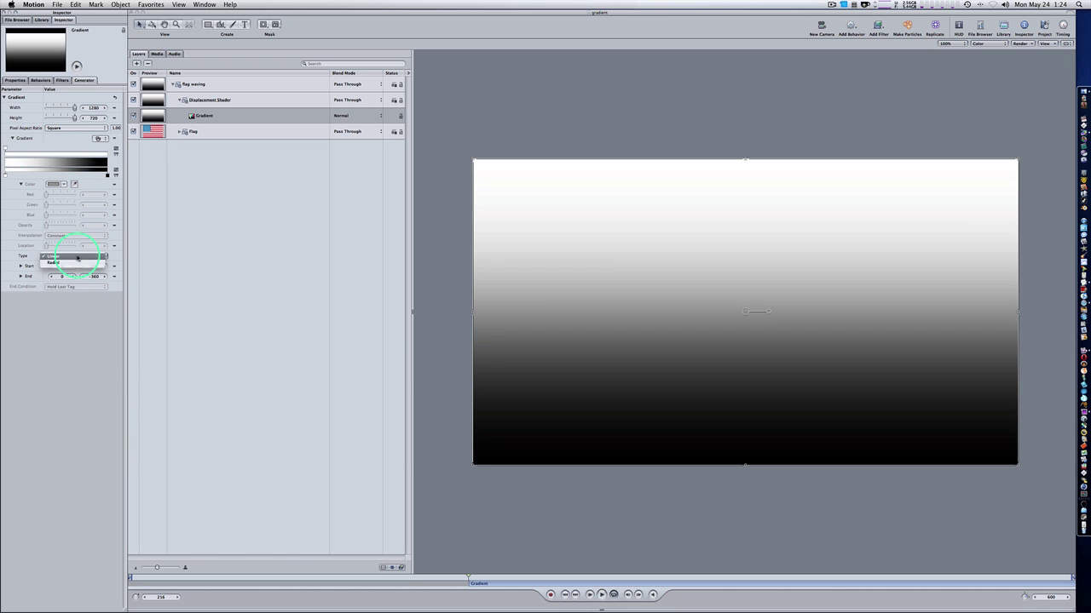
pyautogui.click(75, 265)
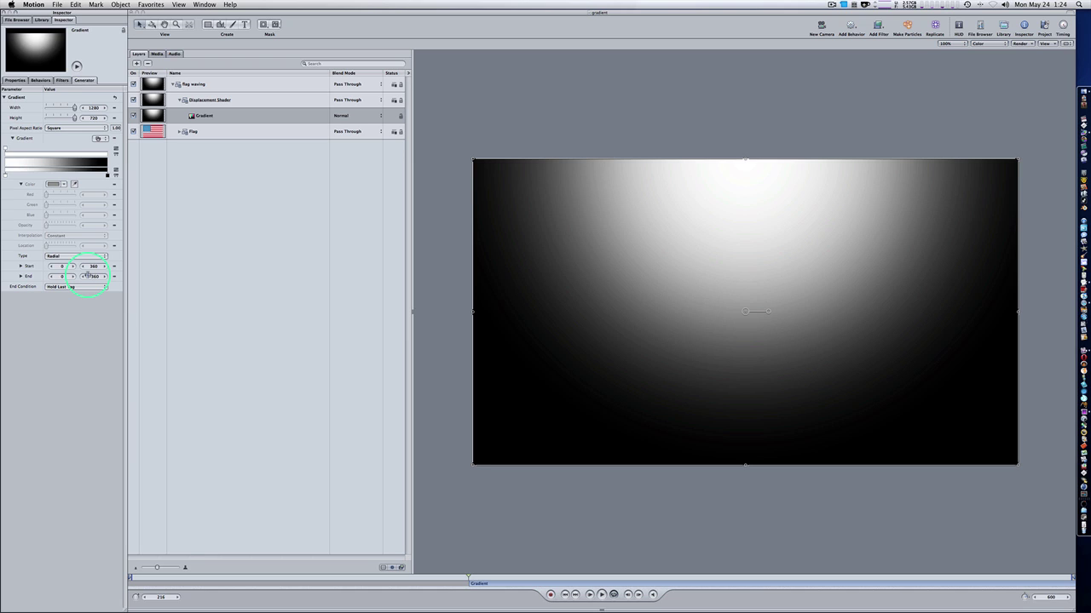
# Move the radial gradient's Start to 1283, 116 and End to 256, -1434
pyautogui.moveTo(93, 267)
pyautogui.mouseDown()
pyautogui.moveTo(111, 266)
pyautogui.moveTo(56, 267)
pyautogui.moveTo(139, 267)
pyautogui.moveTo(81, 270)
pyautogui.moveTo(120, 273)
pyautogui.moveTo(95, 280)
pyautogui.mouseUp()
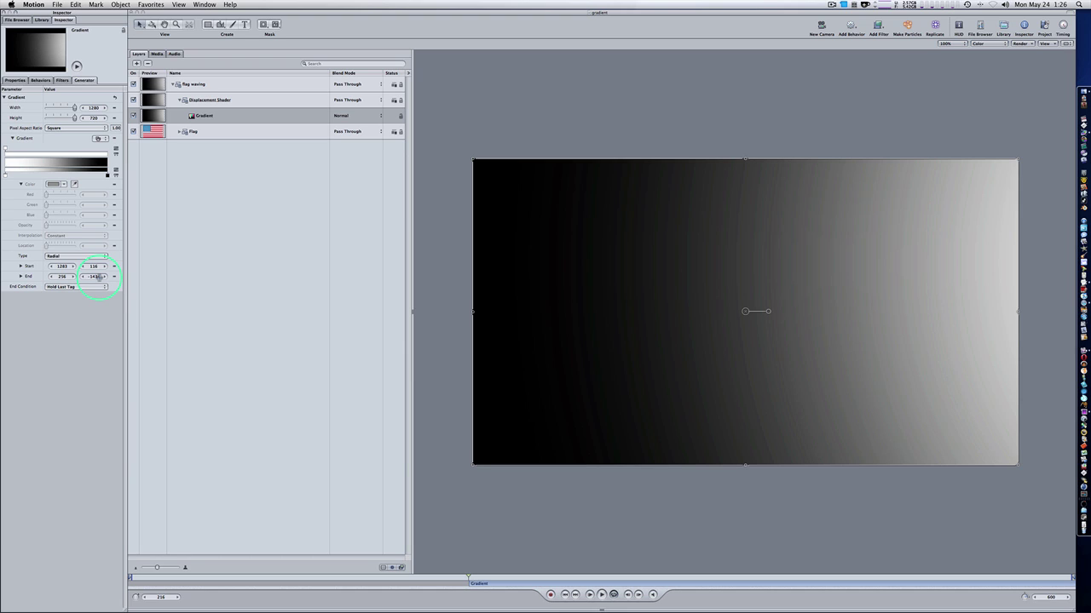
pyautogui.click(214, 114)
pyautogui.click(369, 120)
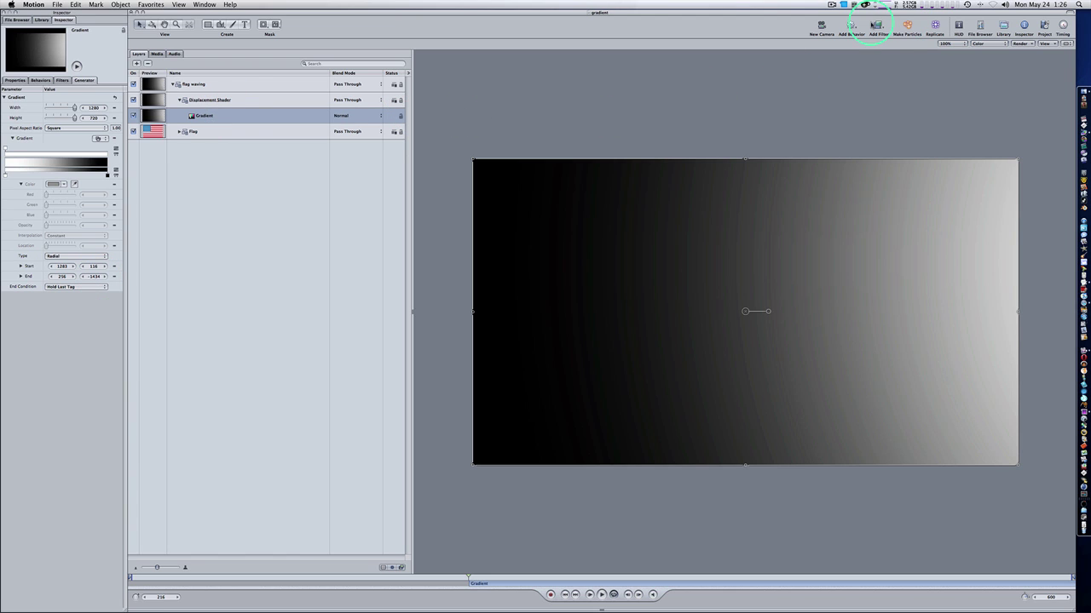
# Add a Color Correction > Gradient Colorize filter to the Gradient layer
pyautogui.click(878, 26)
pyautogui.moveTo(907, 47)
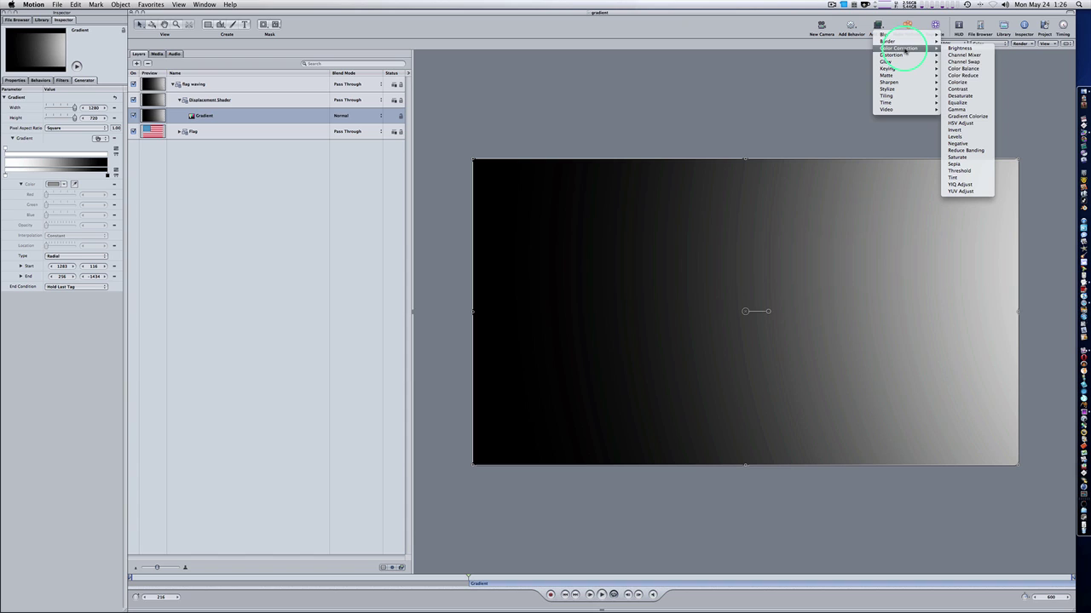
pyautogui.click(966, 116)
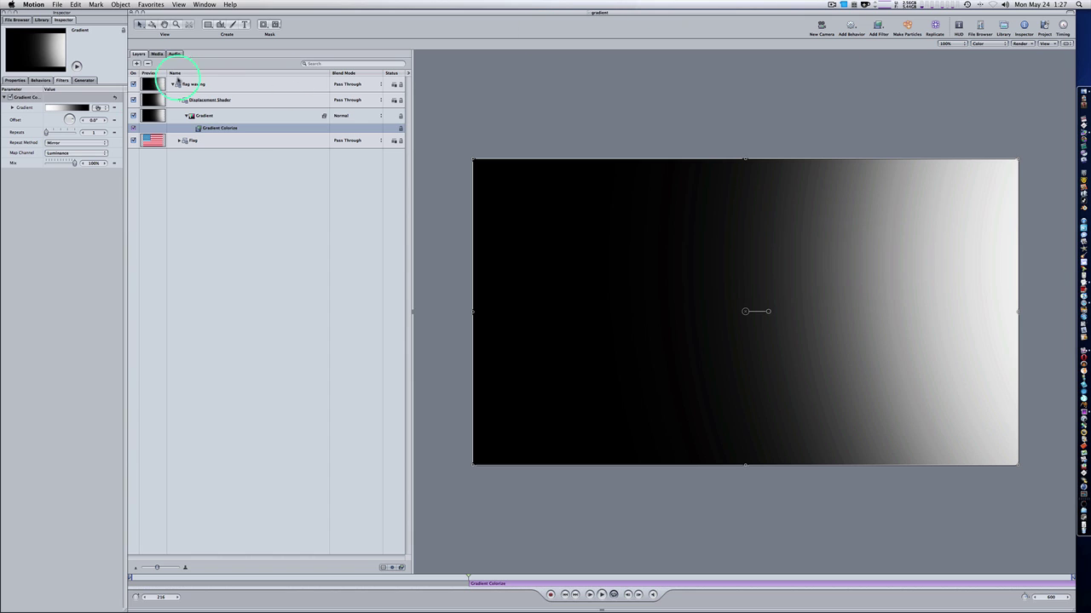
pyautogui.click(122, 4)
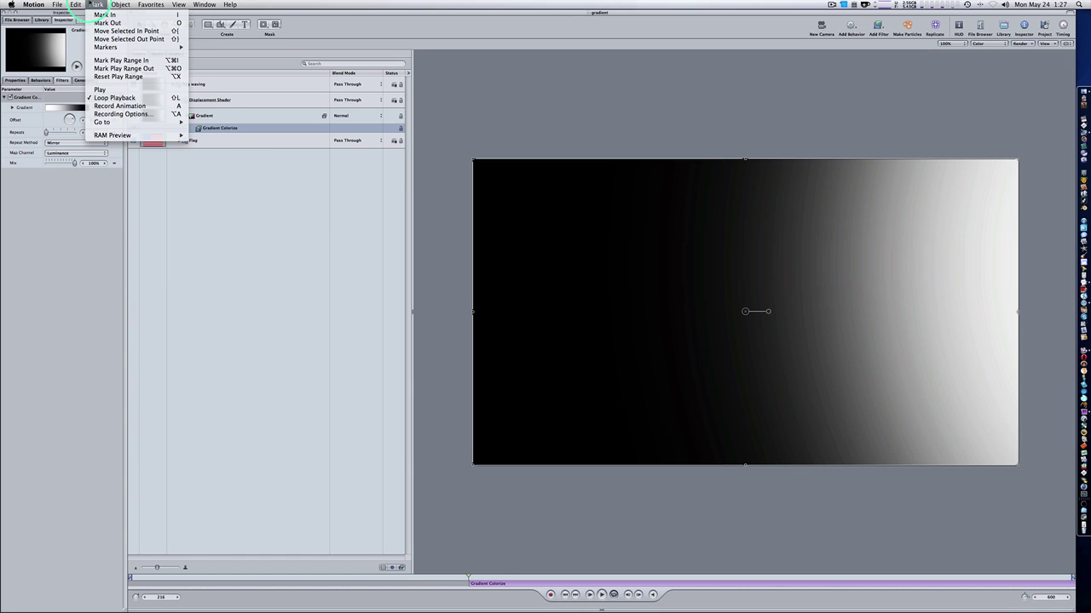
# Choose 8 Bit as the Bit Depth in Project Properties and confirm
pyautogui.moveTo(79, 6)
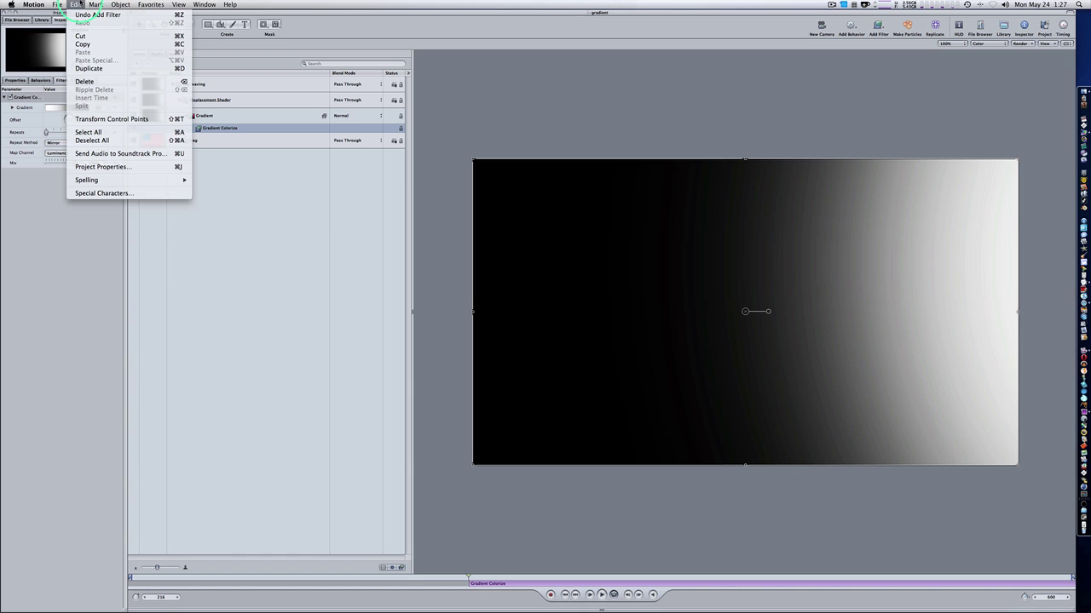
pyautogui.click(132, 167)
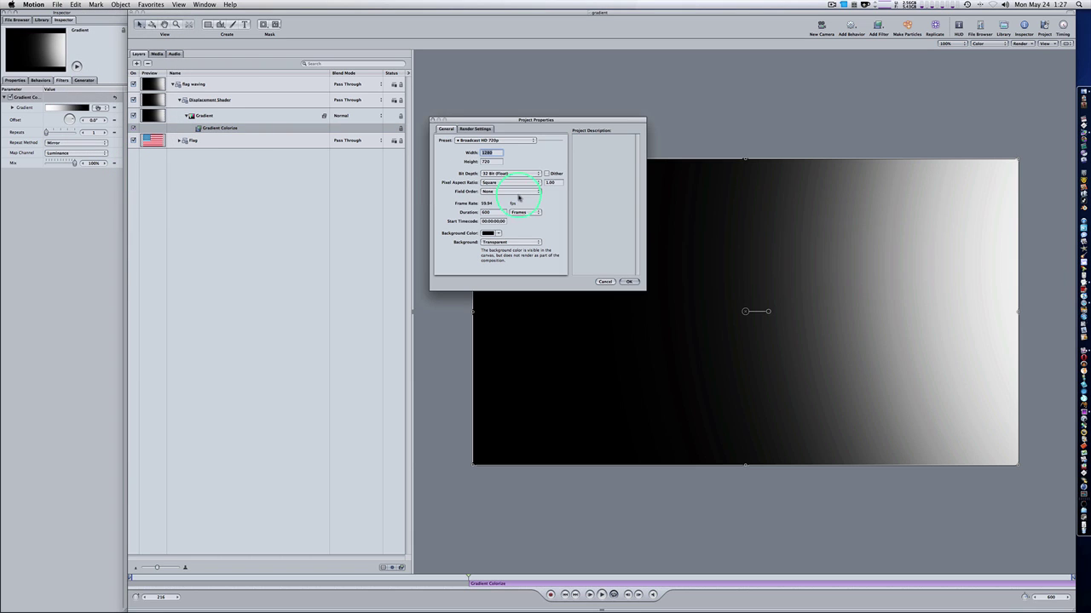
pyautogui.click(509, 175)
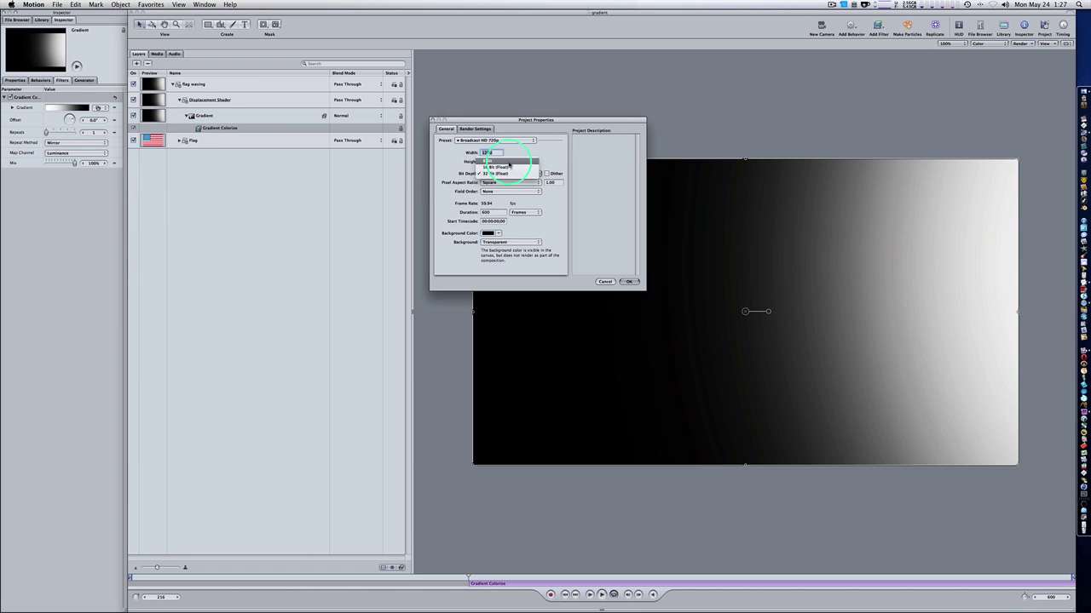
pyautogui.click(503, 153)
pyautogui.click(630, 282)
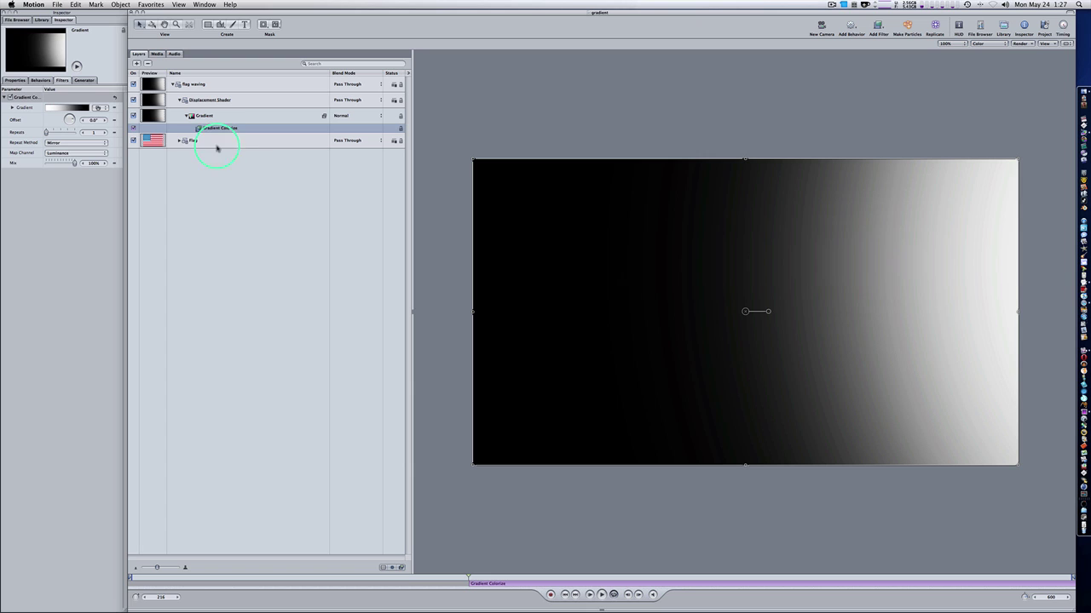
# Give Gradient Colorize 10 Repeats for curved black-and-white stripes
pyautogui.click(87, 133)
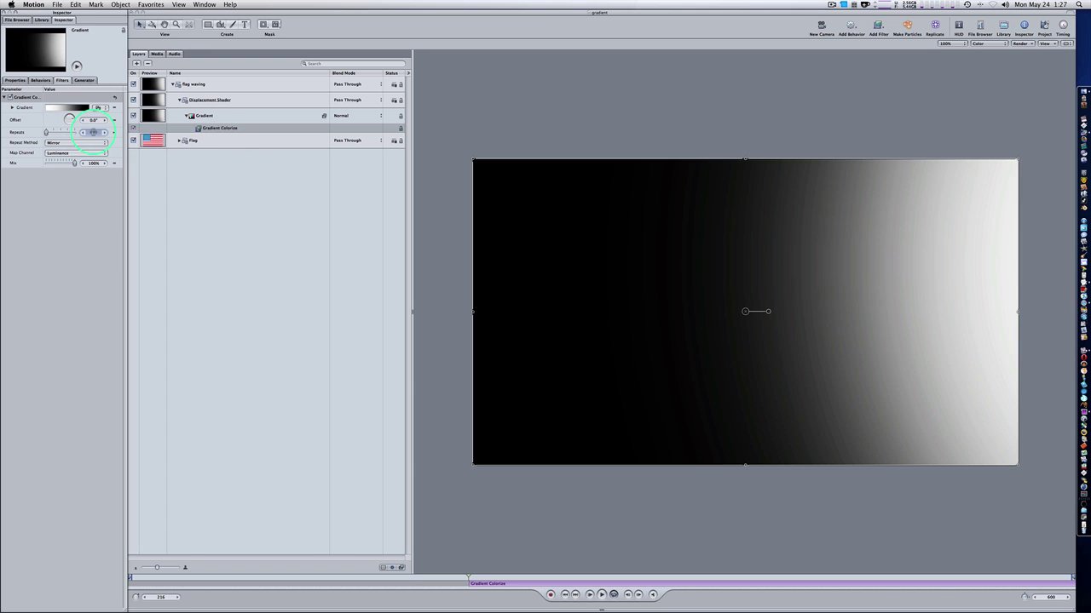
pyautogui.write('10')
pyautogui.press('Return')
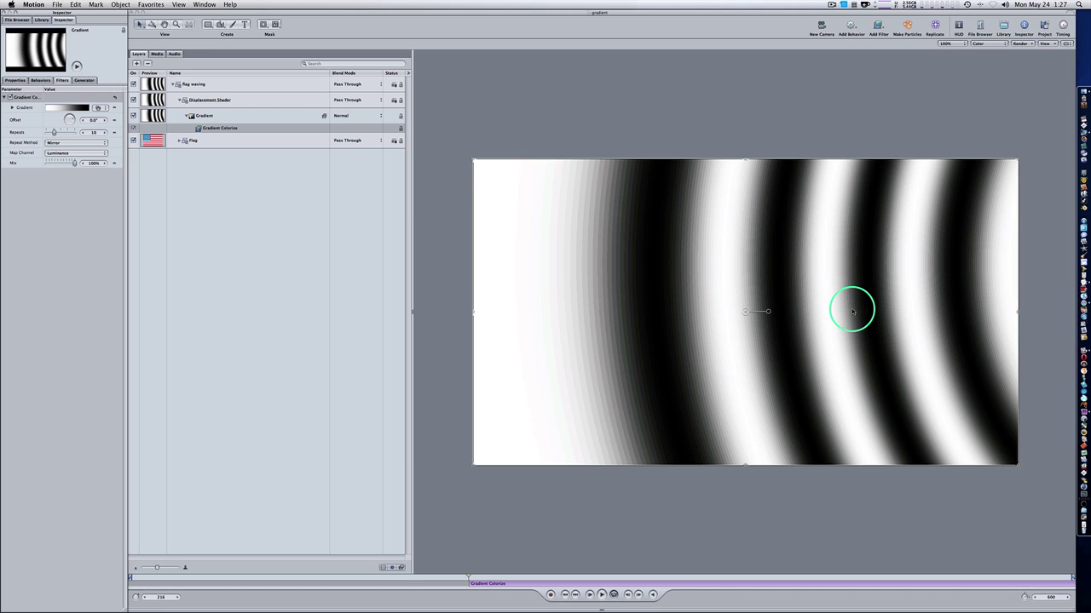
# Change the project's Bit Depth back to 32 Bit (Float) in Project Properties
pyautogui.click(95, 4)
pyautogui.moveTo(84, 4)
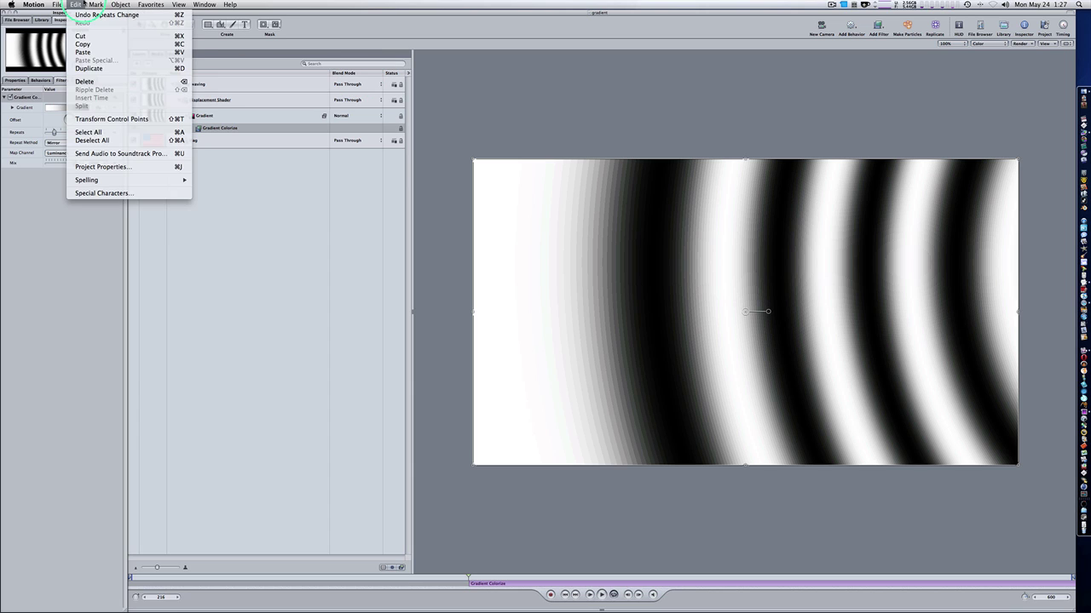
pyautogui.click(127, 167)
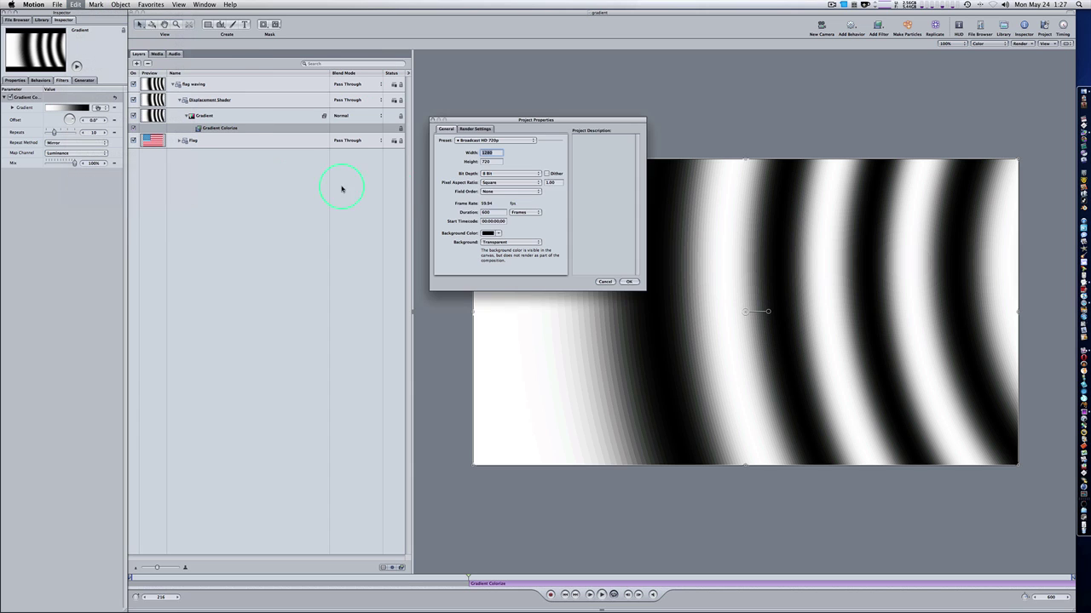
pyautogui.click(498, 174)
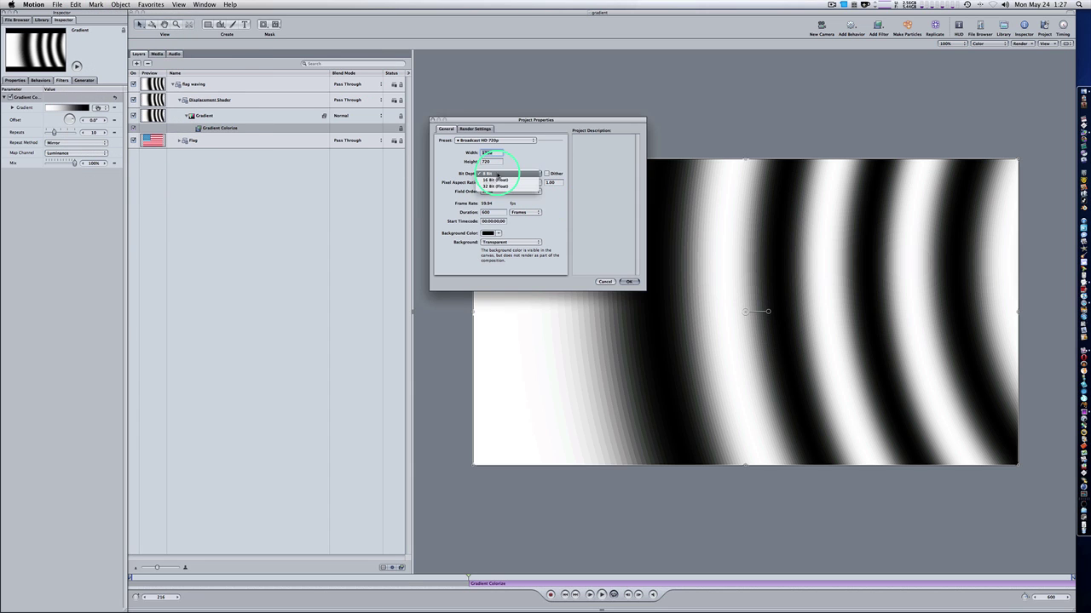
pyautogui.click(506, 186)
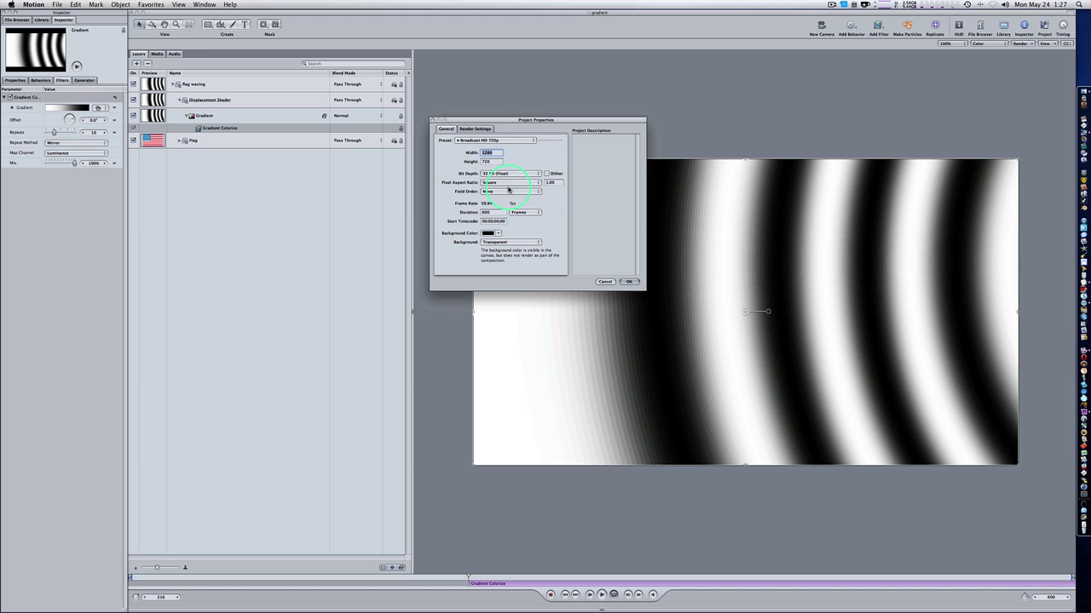
pyautogui.click(629, 282)
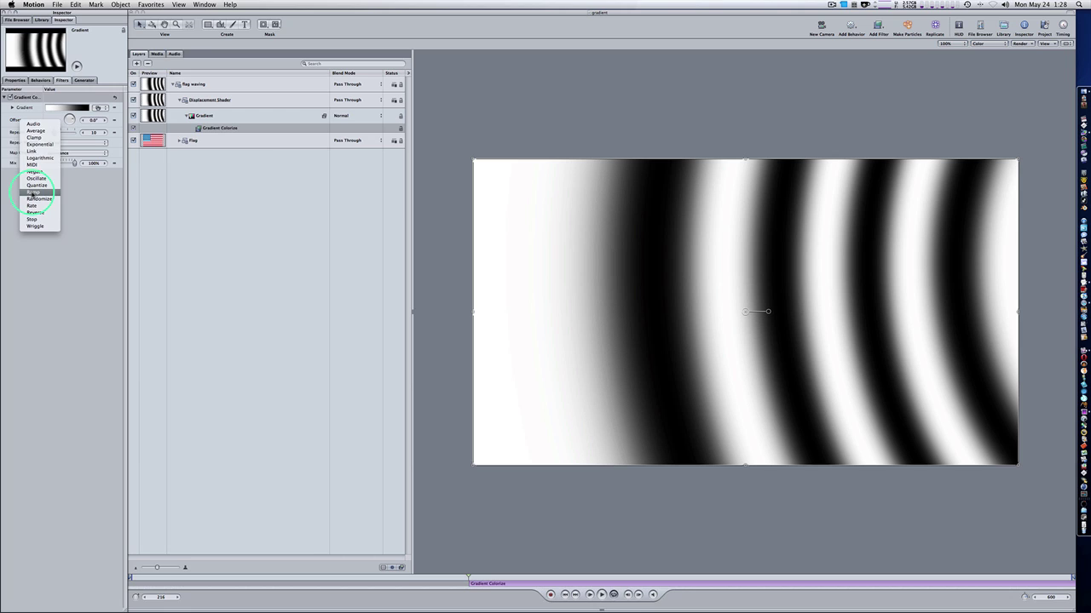
# Add a Ramp behaviour to the Gradient Colorize Offset with End Value 720°
pyautogui.click(32, 193)
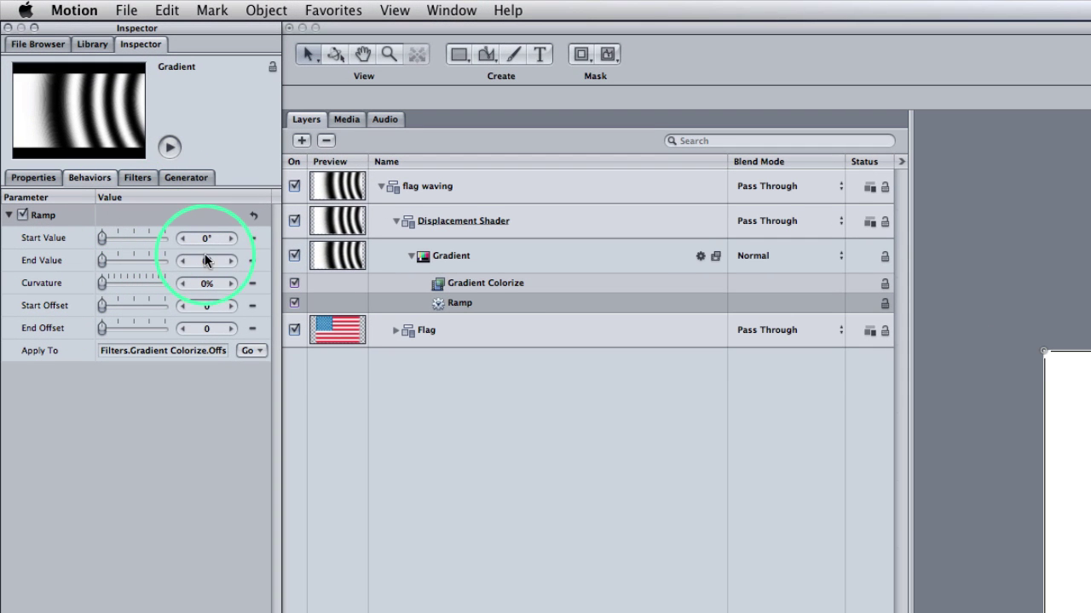
pyautogui.click(211, 260)
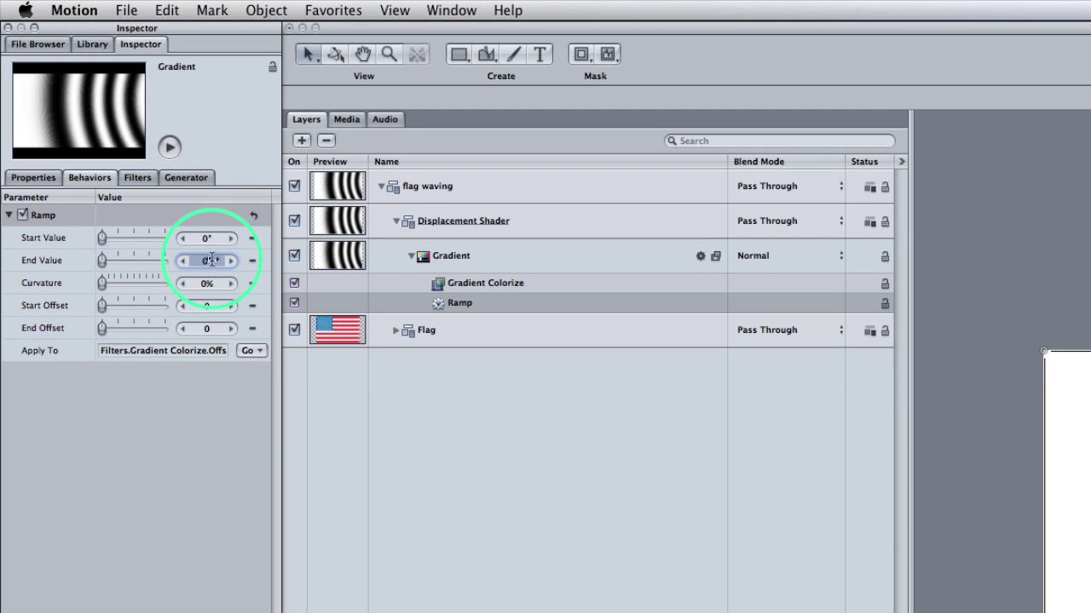
pyautogui.write('720')
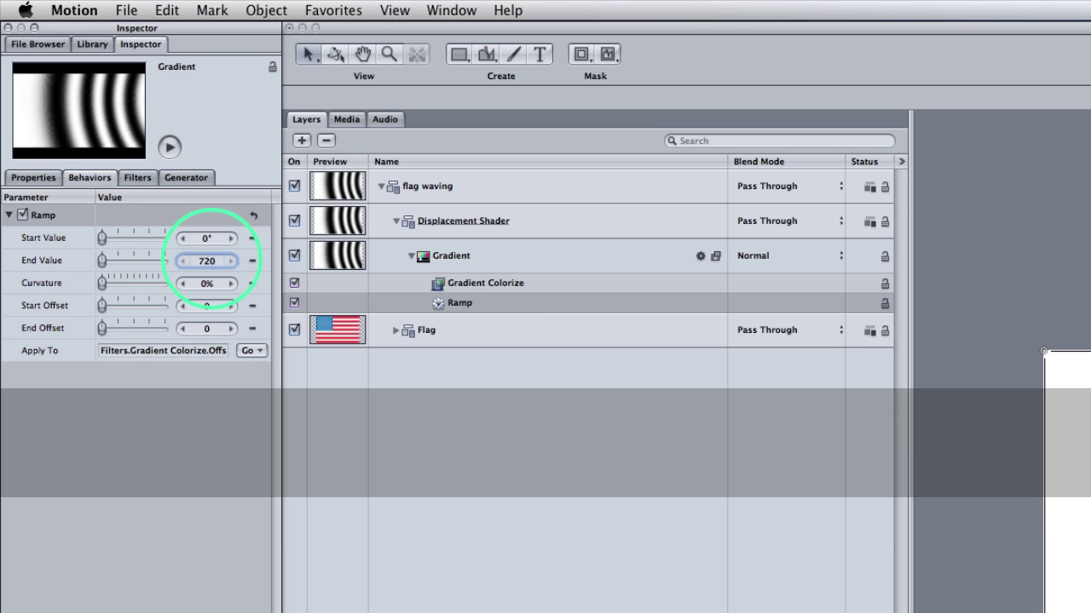
pyautogui.press('Return')
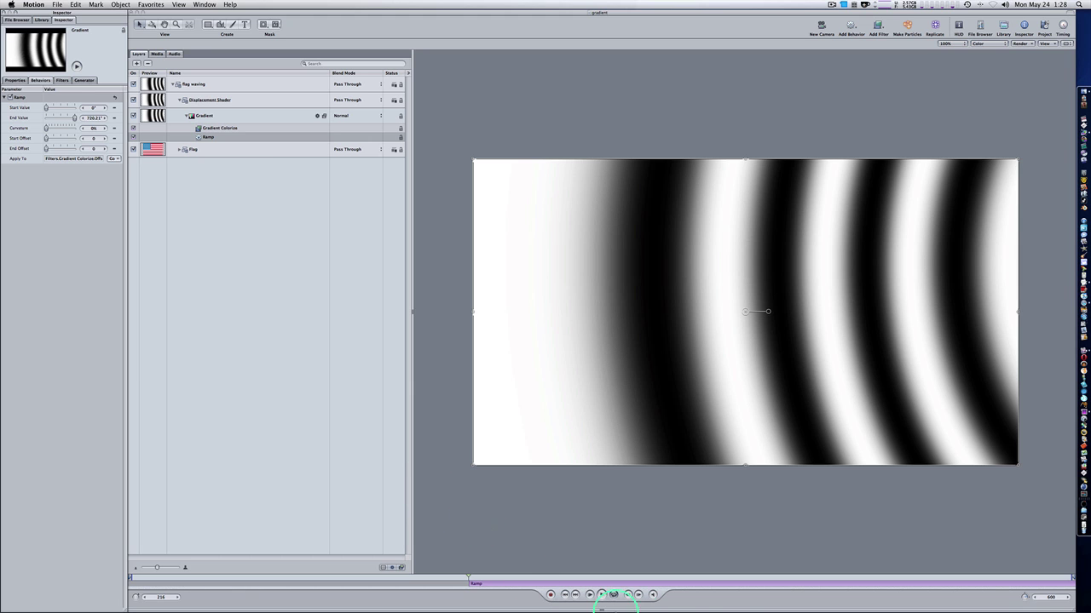
# Preview the moving stripes, then shift the Displacement Shader's in point to frame 48
pyautogui.click(601, 594)
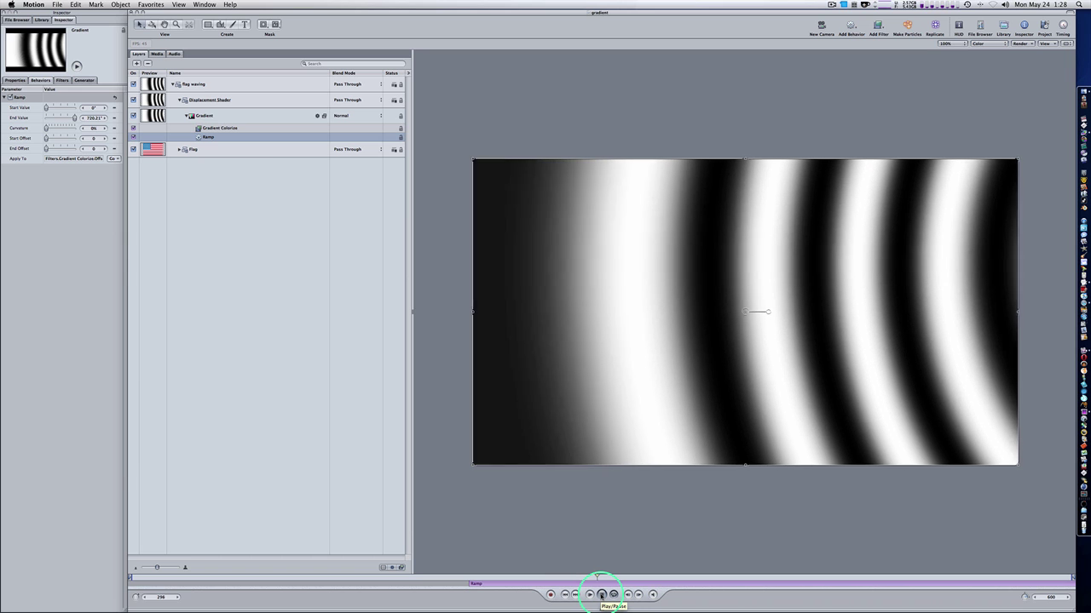
pyautogui.click(601, 595)
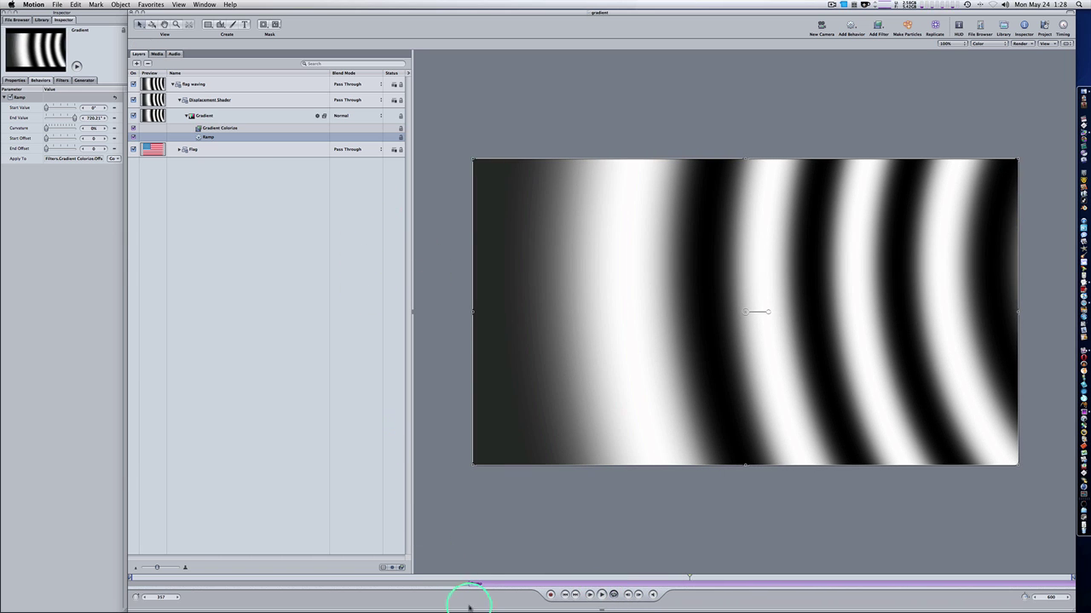
pyautogui.click(273, 84)
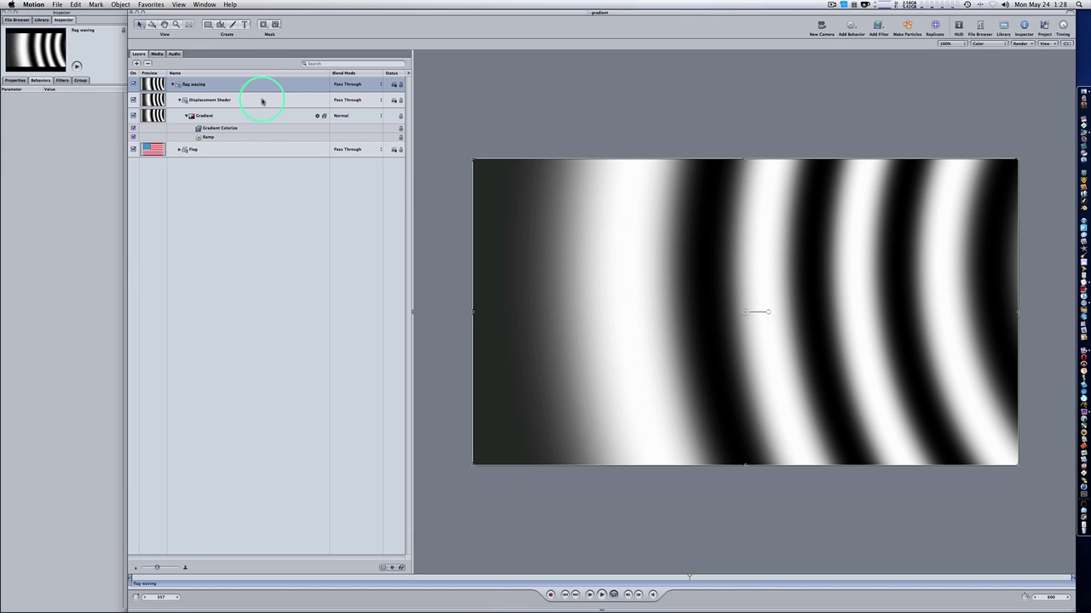
pyautogui.click(264, 100)
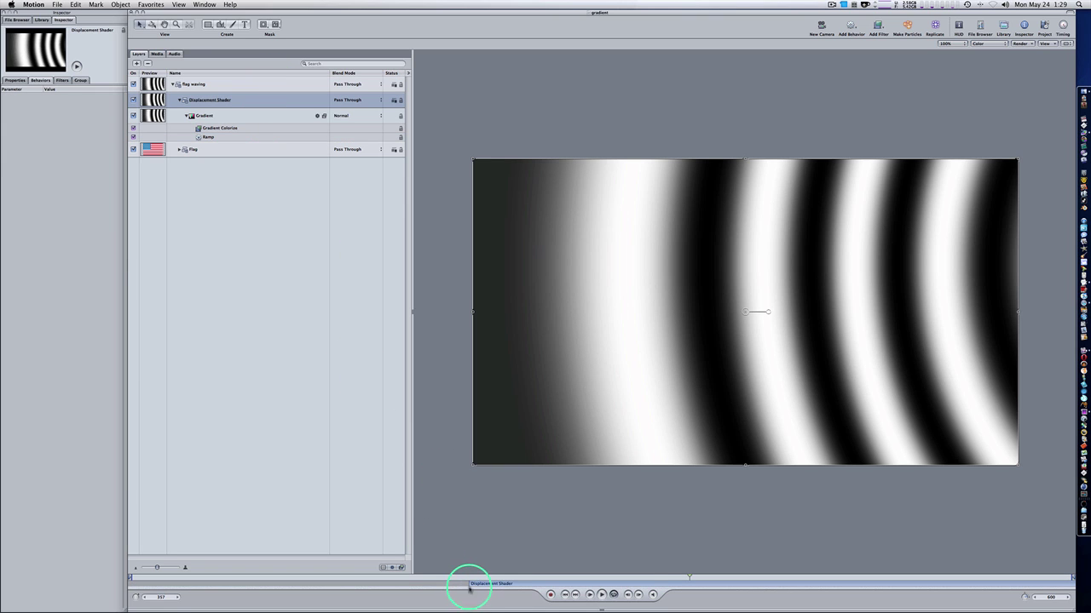
pyautogui.moveTo(468, 585); pyautogui.dragTo(129, 577)
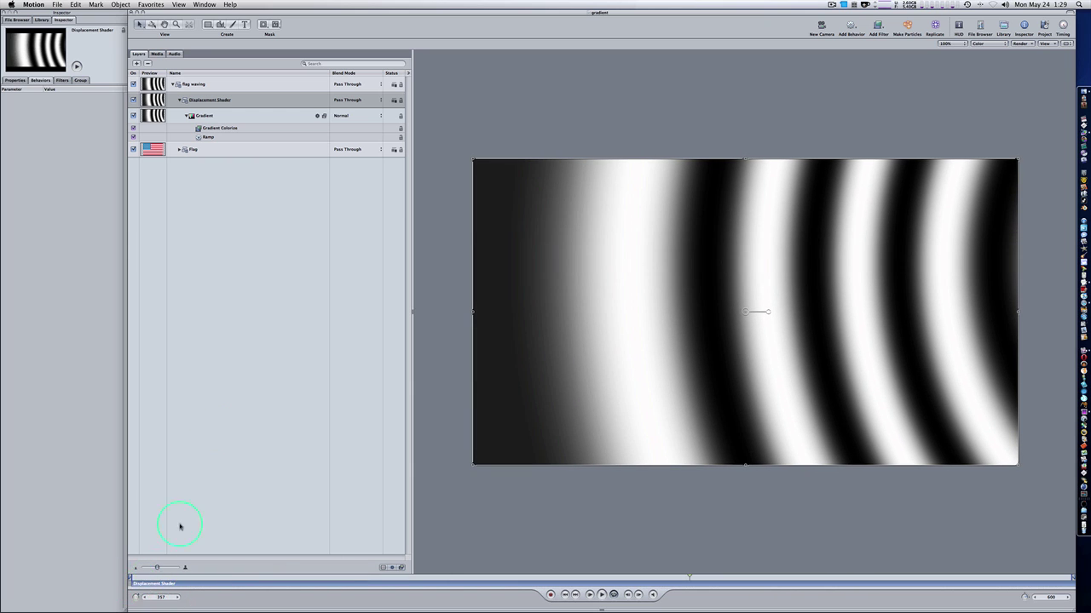
pyautogui.click(258, 118)
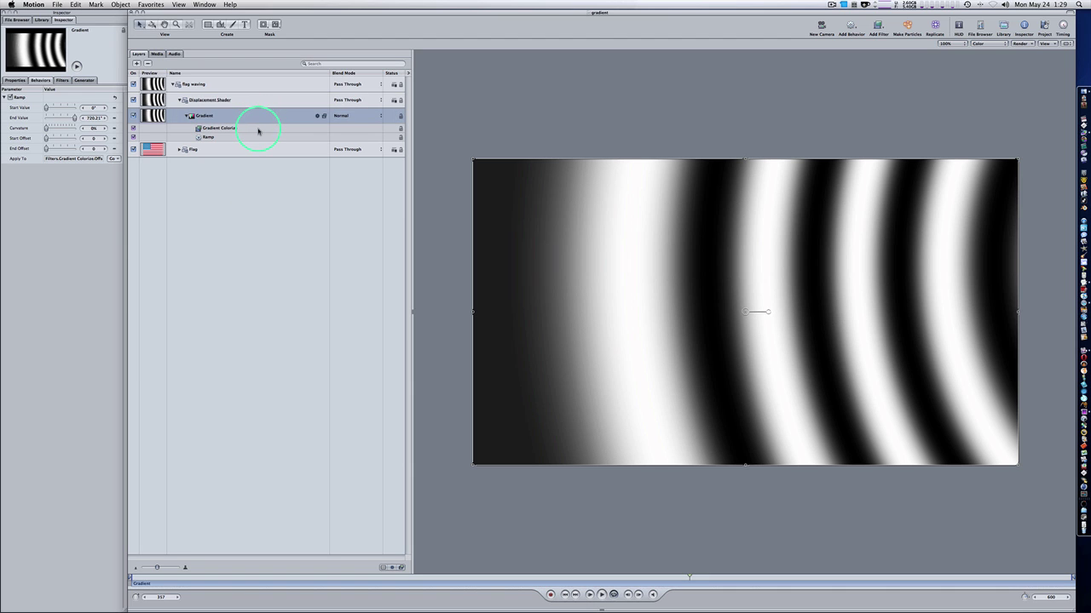
pyautogui.click(258, 129)
pyautogui.click(257, 138)
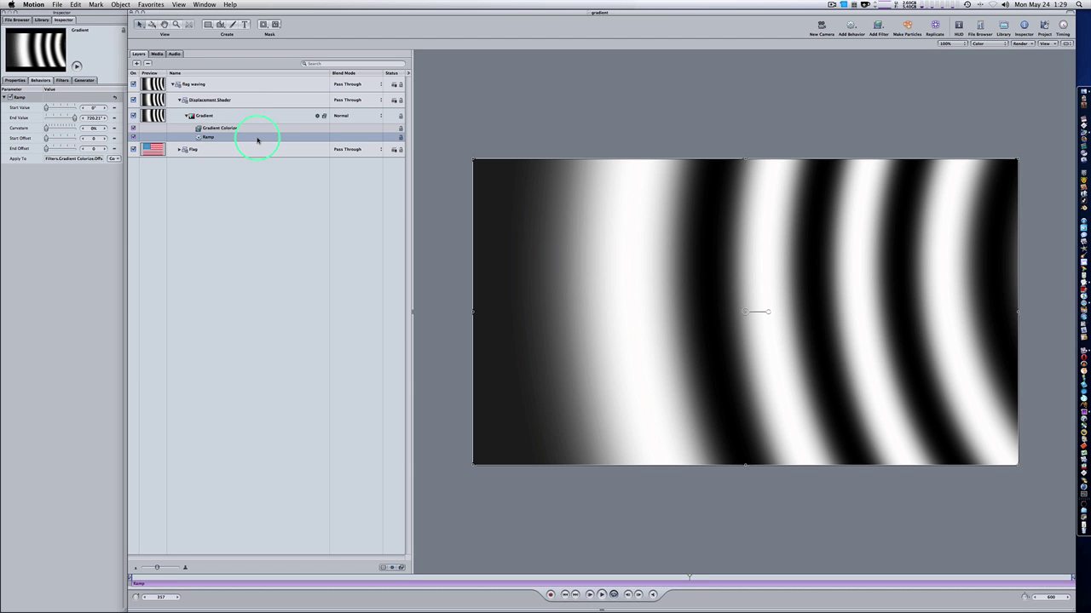
pyautogui.click(257, 150)
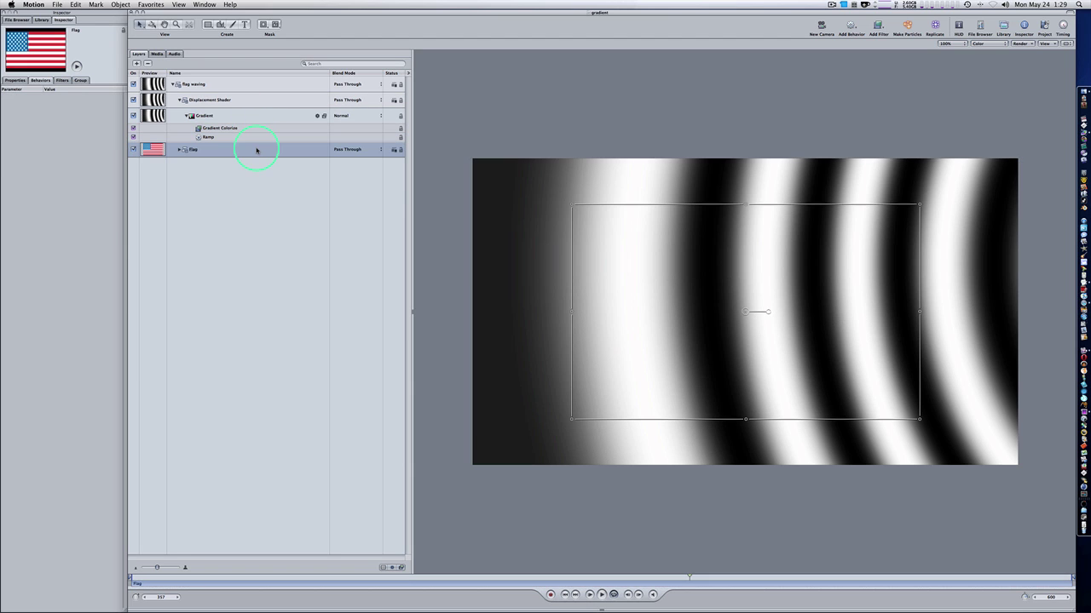
pyautogui.click(258, 84)
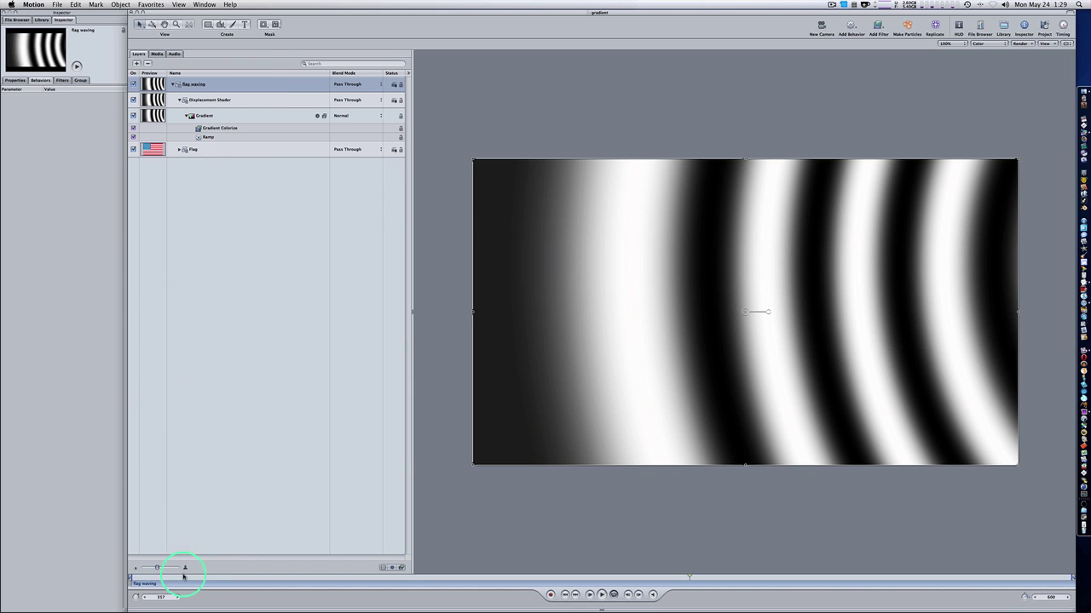
pyautogui.press('Home')
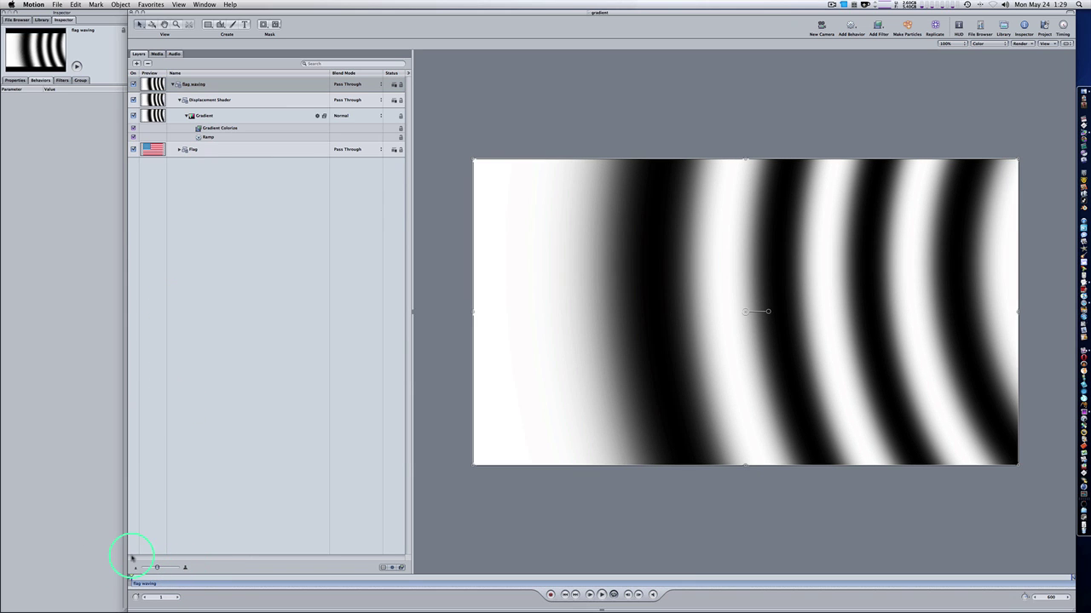
pyautogui.moveTo(136, 574); pyautogui.dragTo(161, 580)
pyautogui.press('space')
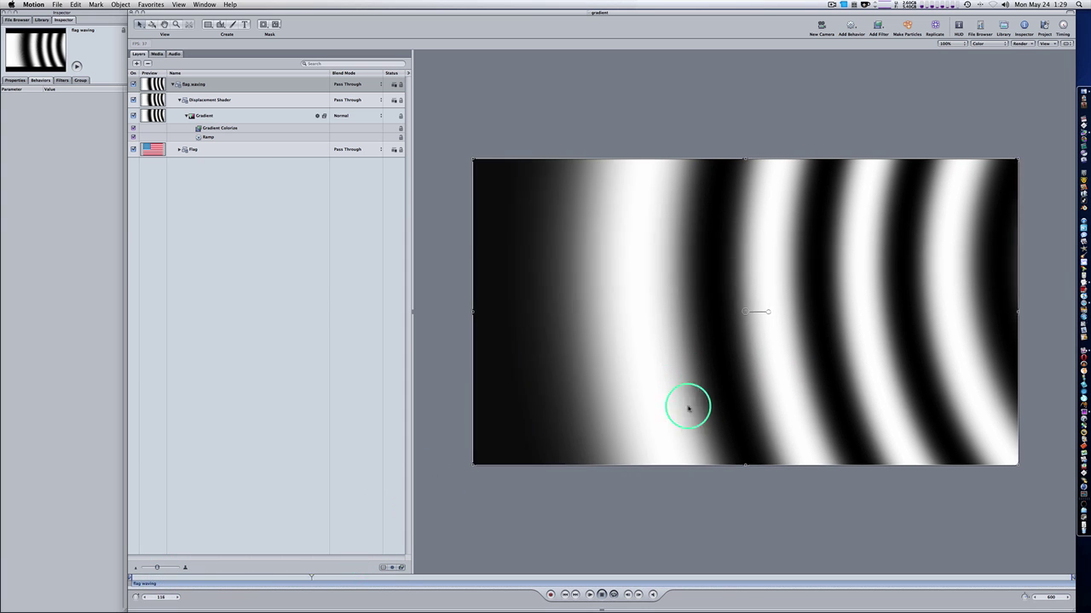
pyautogui.press('space')
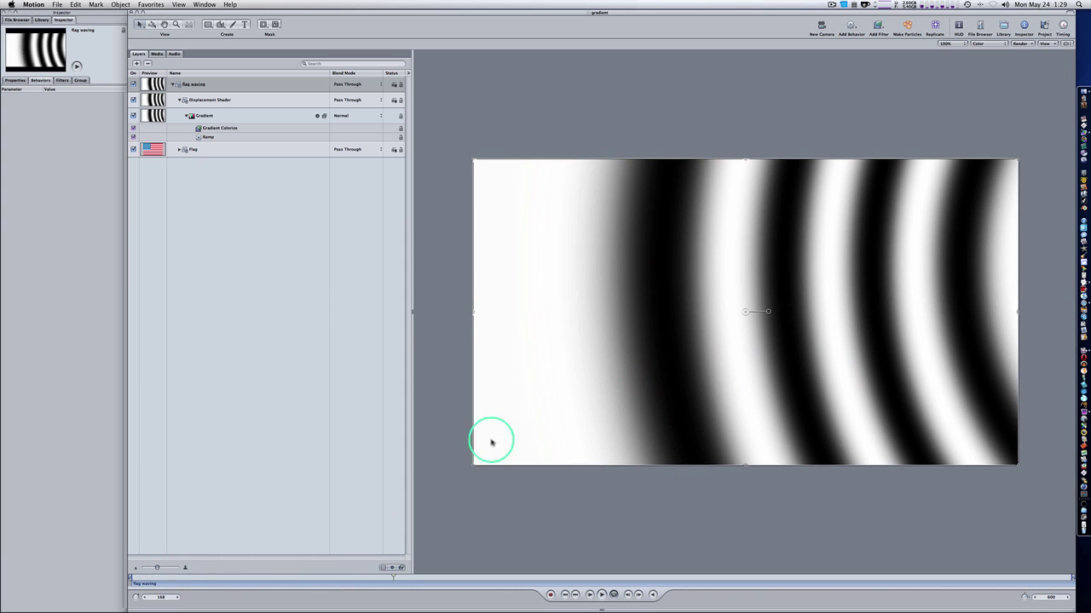
pyautogui.press('Home')
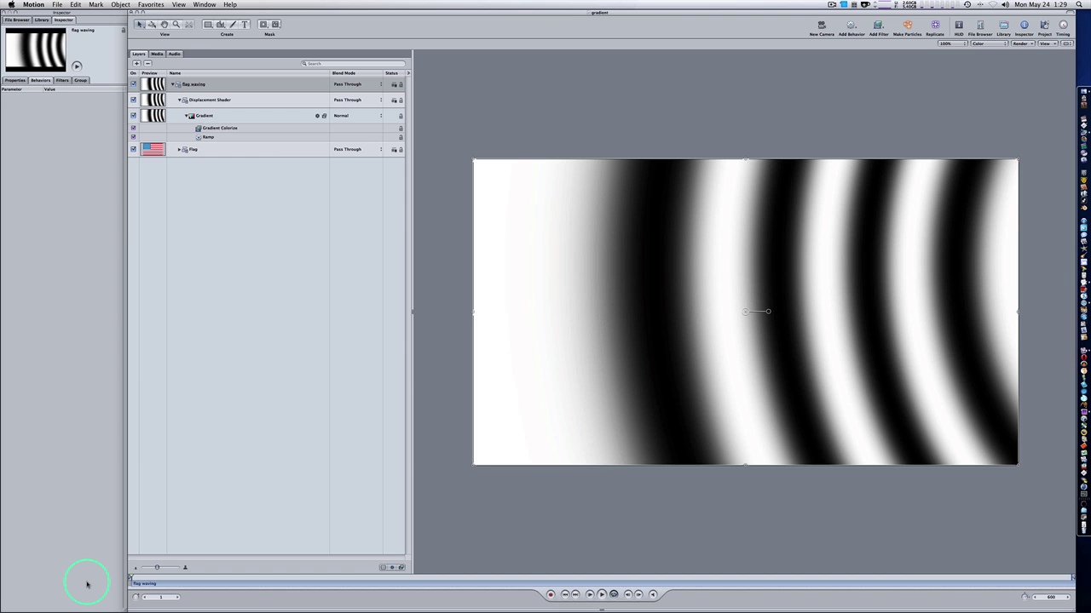
# Apply a Blur > Gaussian Blur filter to the Gradient layer
pyautogui.click(206, 121)
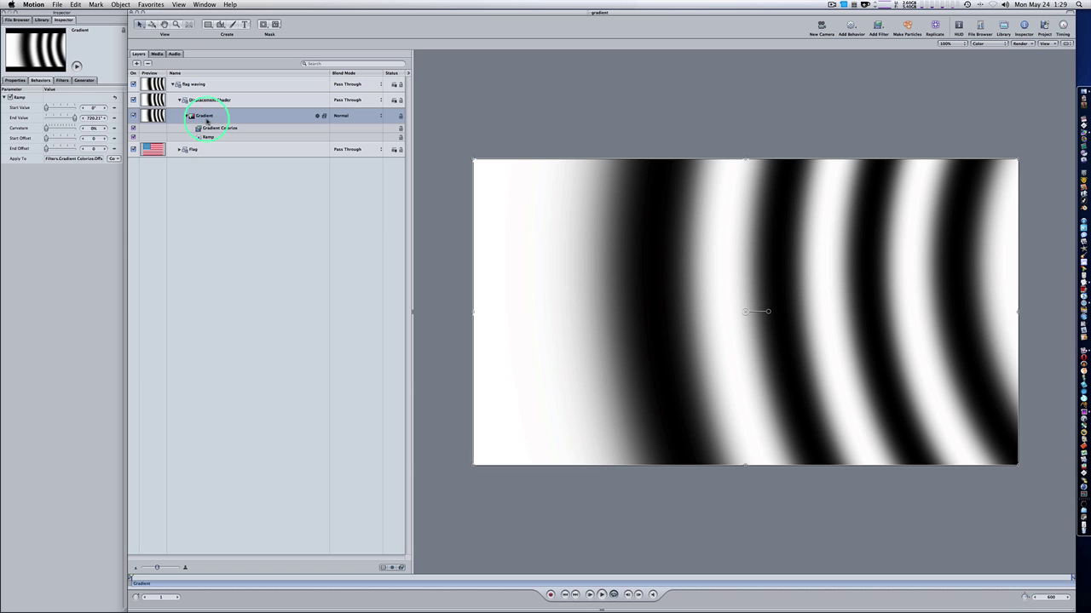
pyautogui.click(878, 28)
pyautogui.moveTo(886, 35)
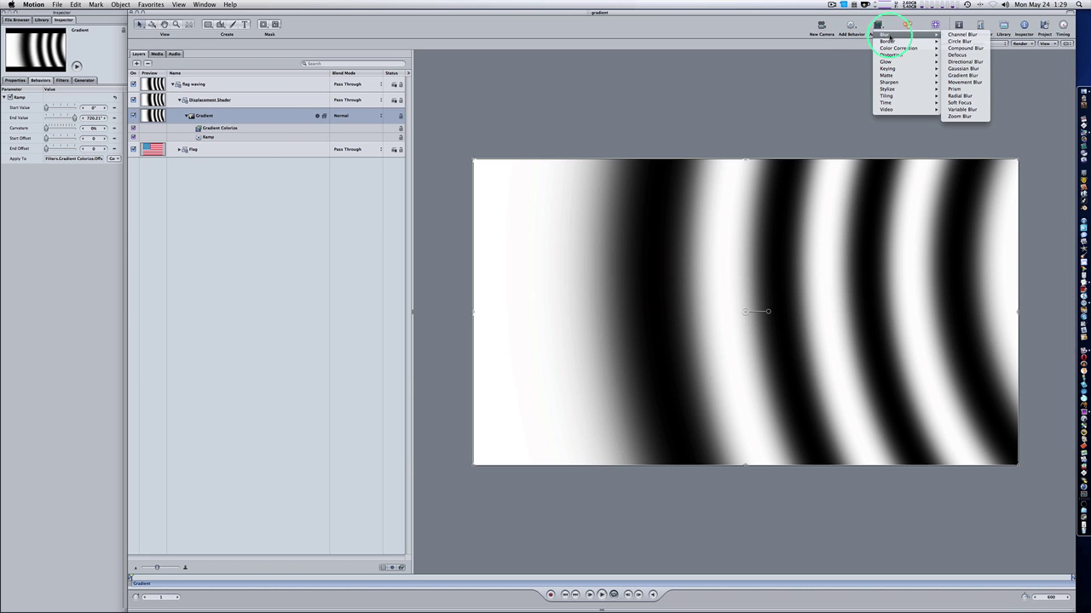
pyautogui.click(974, 68)
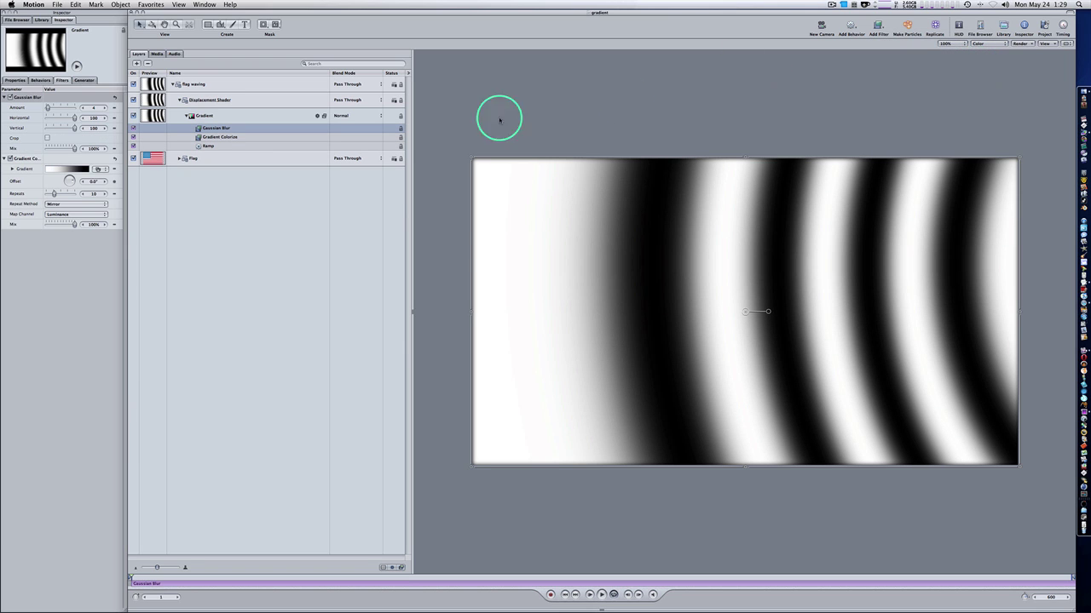
# Set the Gaussian Blur's Vertical amount to 0
pyautogui.doubleClick(94, 127)
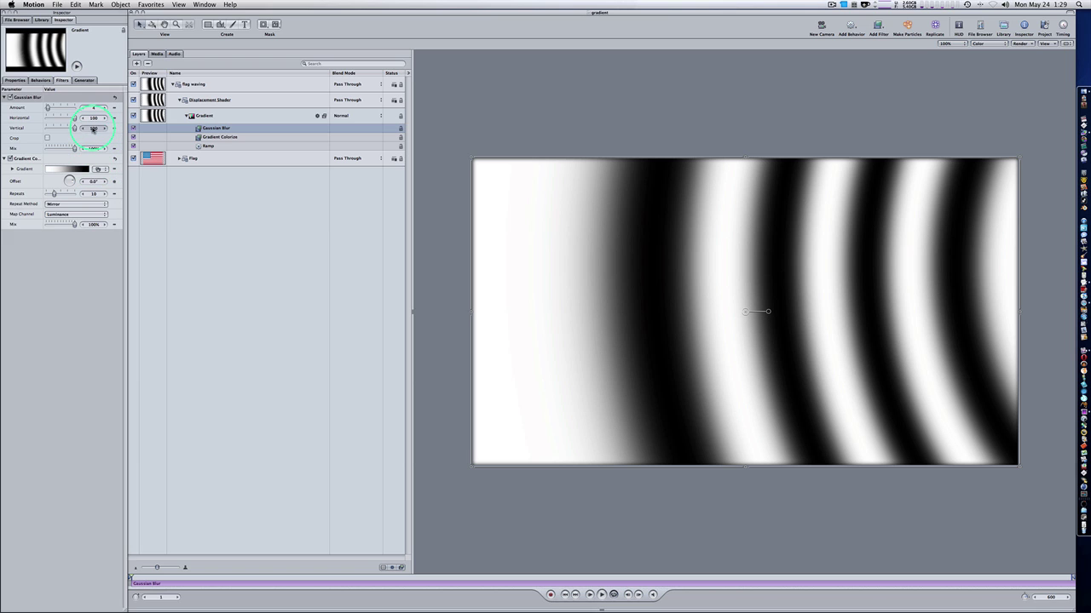
pyautogui.write('0')
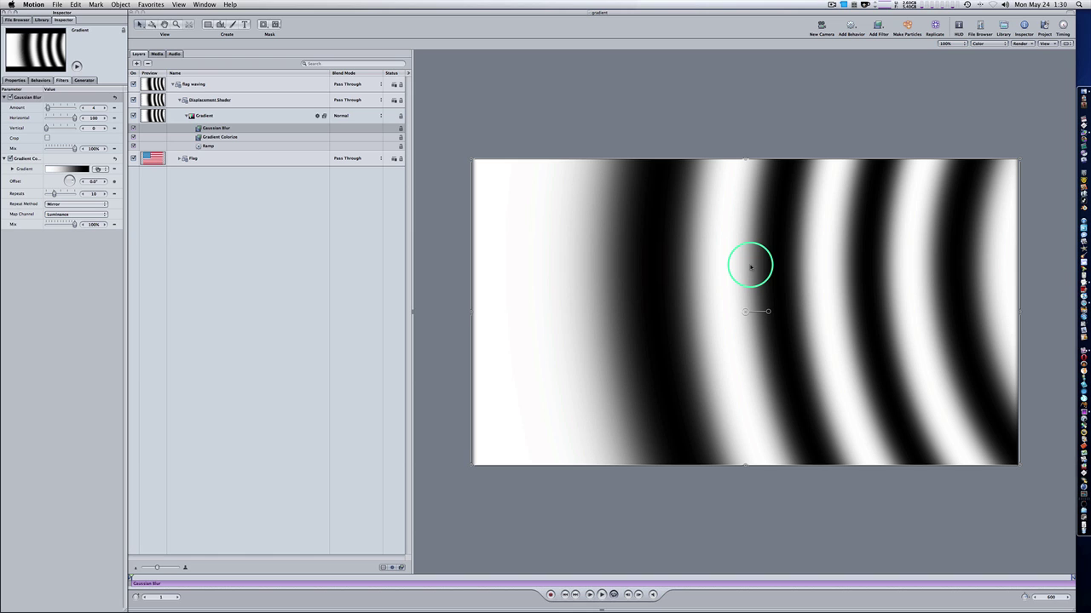
# Lower the Displacement Shader group's opacity to 0% to reveal the flag
pyautogui.click(261, 99)
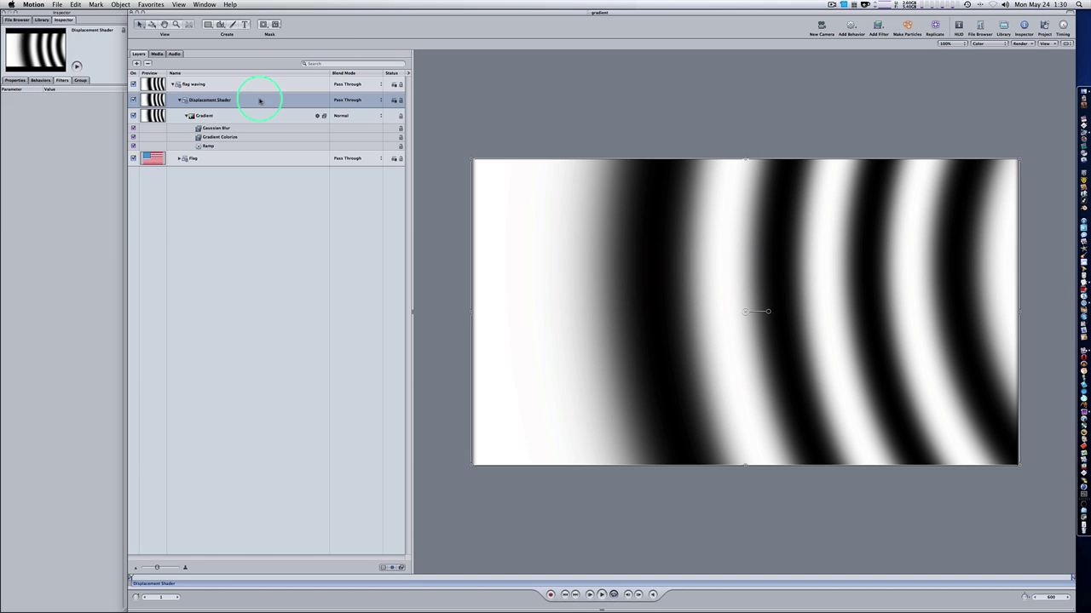
pyautogui.click(15, 80)
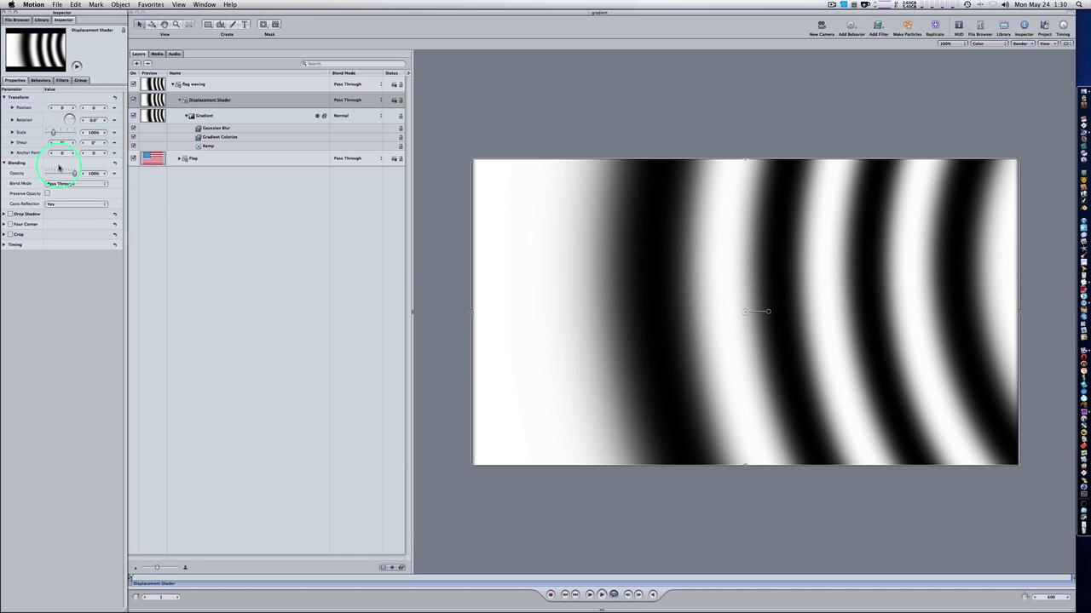
pyautogui.moveTo(74, 173); pyautogui.dragTo(41, 174)
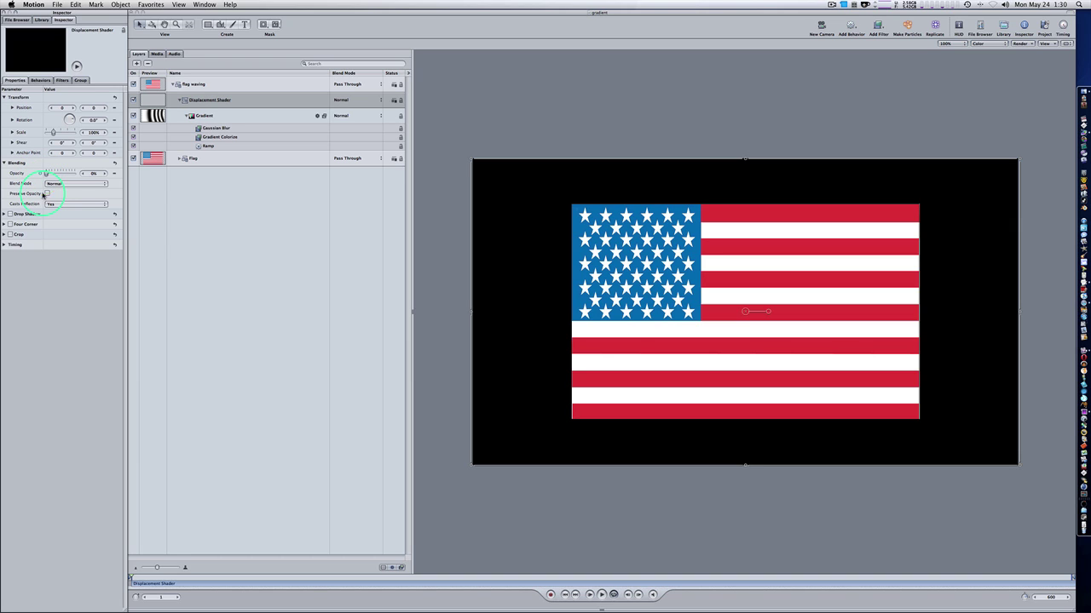
pyautogui.click(188, 160)
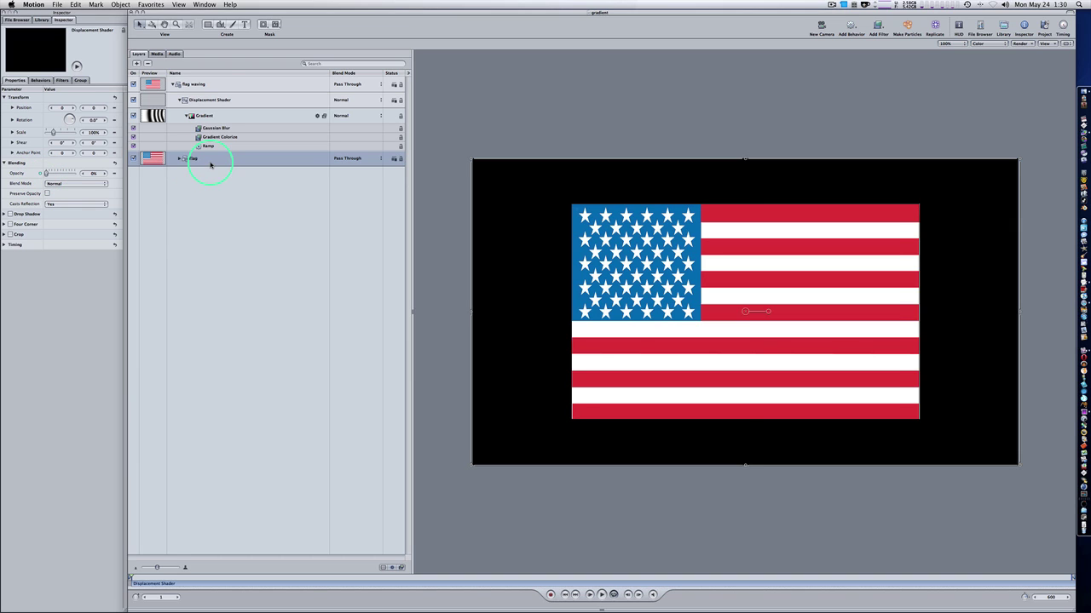
# Apply a Distortion > Displace filter to the Flag layer
pyautogui.click(879, 27)
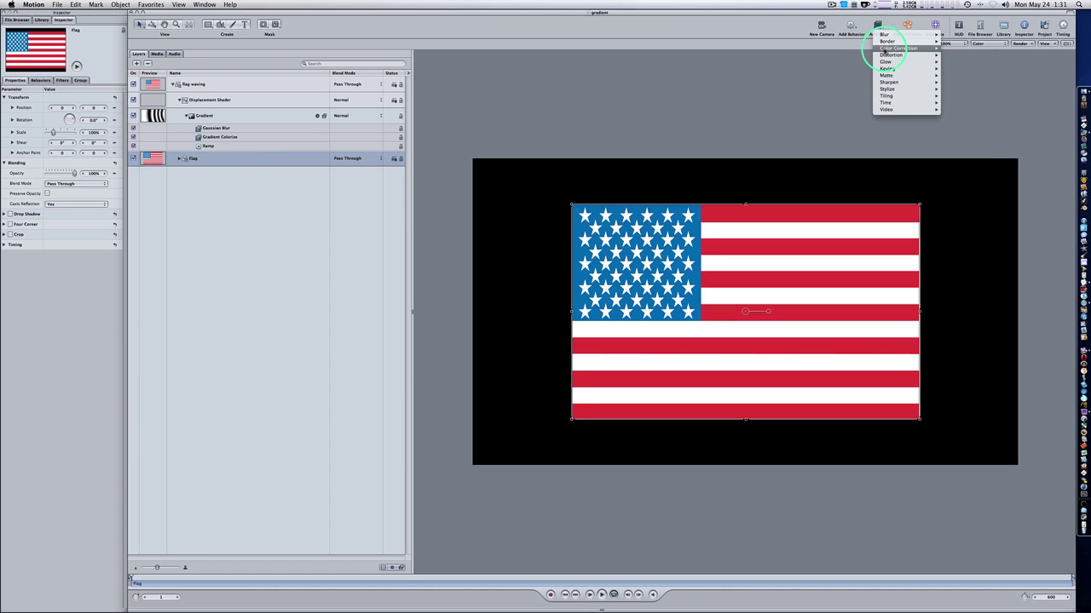
pyautogui.moveTo(890, 54)
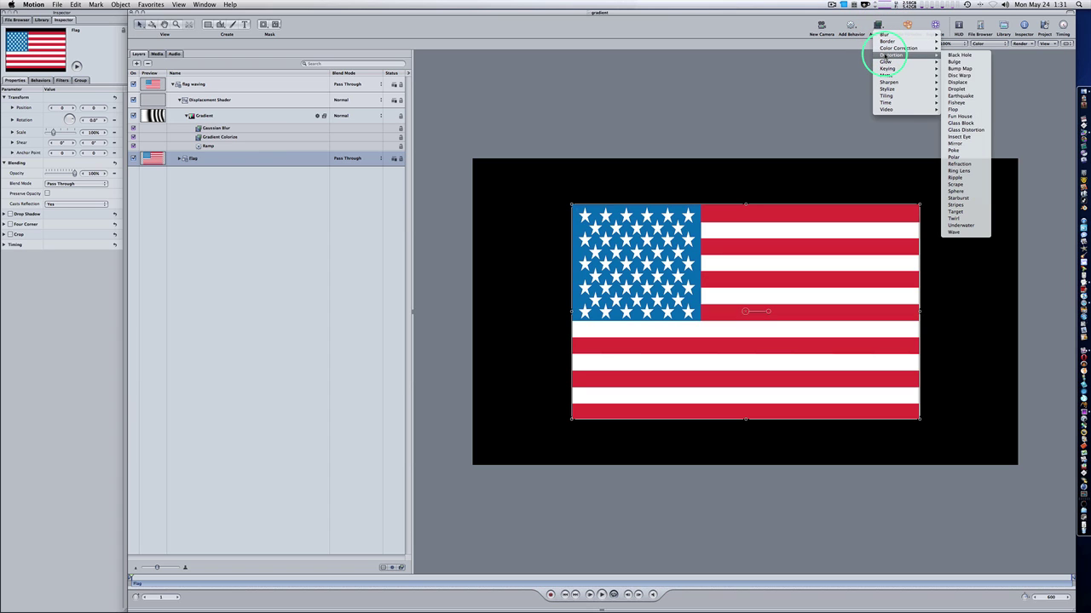
pyautogui.click(966, 82)
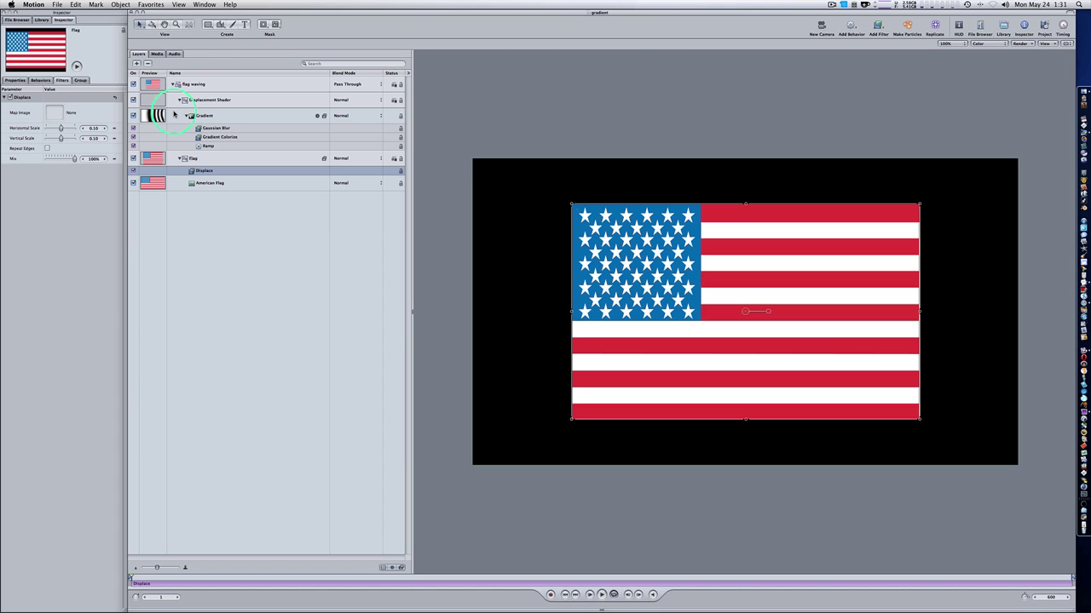
# Use Displacement Shader as the Displace map image and set Horizontal Scale to 0
pyautogui.moveTo(196, 100); pyautogui.dragTo(57, 114)
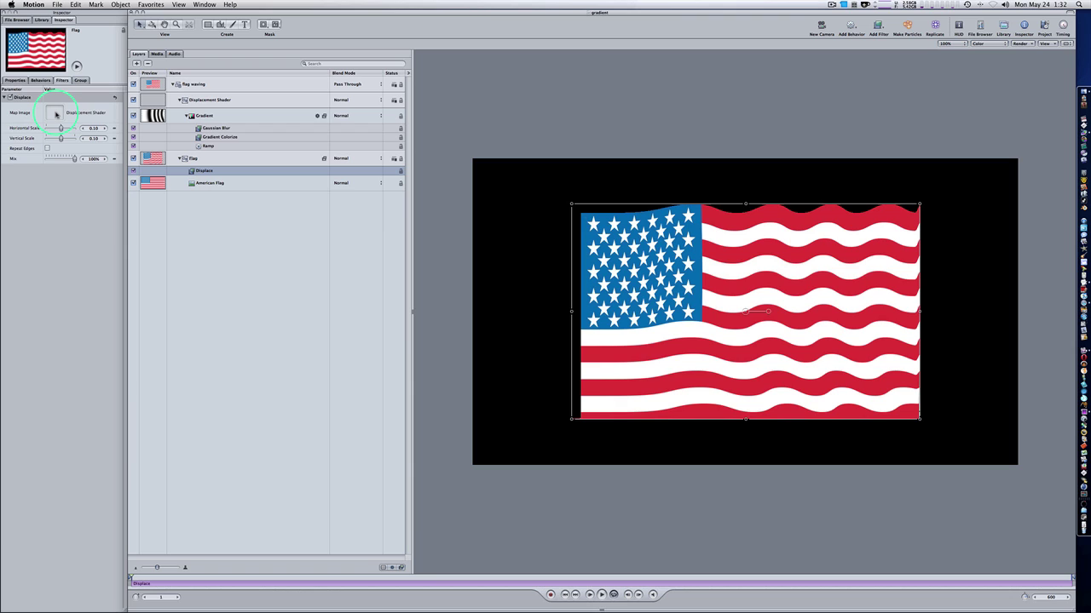
pyautogui.doubleClick(94, 128)
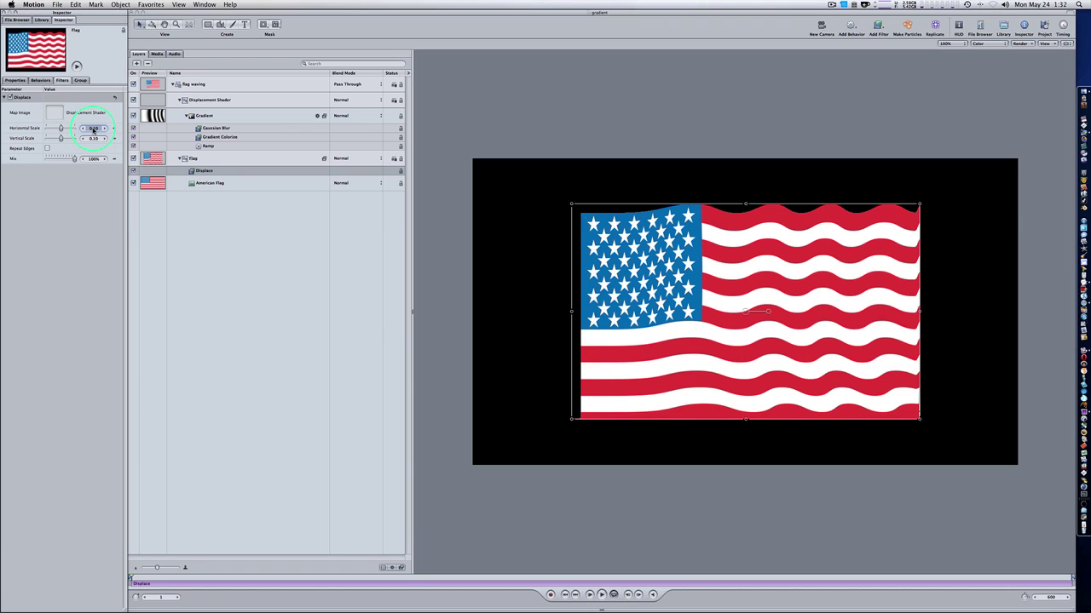
pyautogui.write('0')
pyautogui.press('Return')
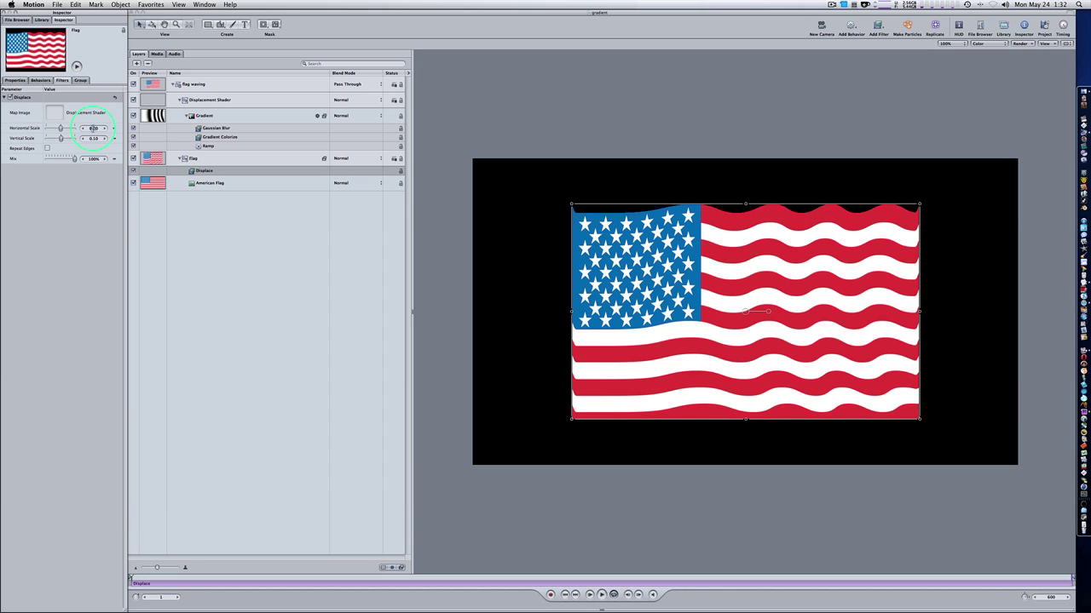
pyautogui.click(601, 594)
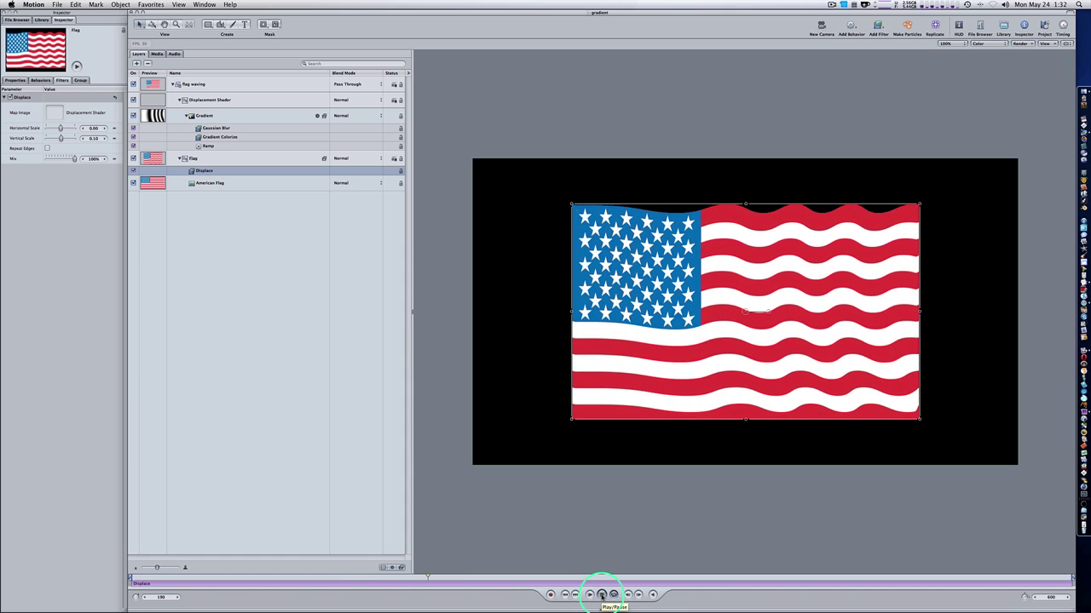
pyautogui.click(602, 595)
pyautogui.click(159, 579)
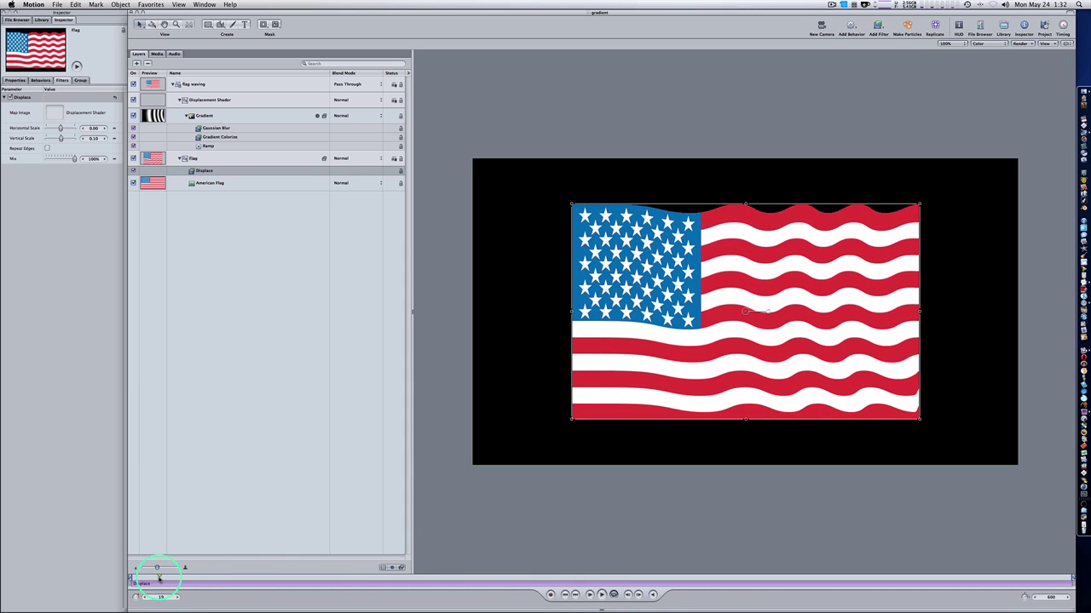
pyautogui.moveTo(158, 580); pyautogui.dragTo(107, 576)
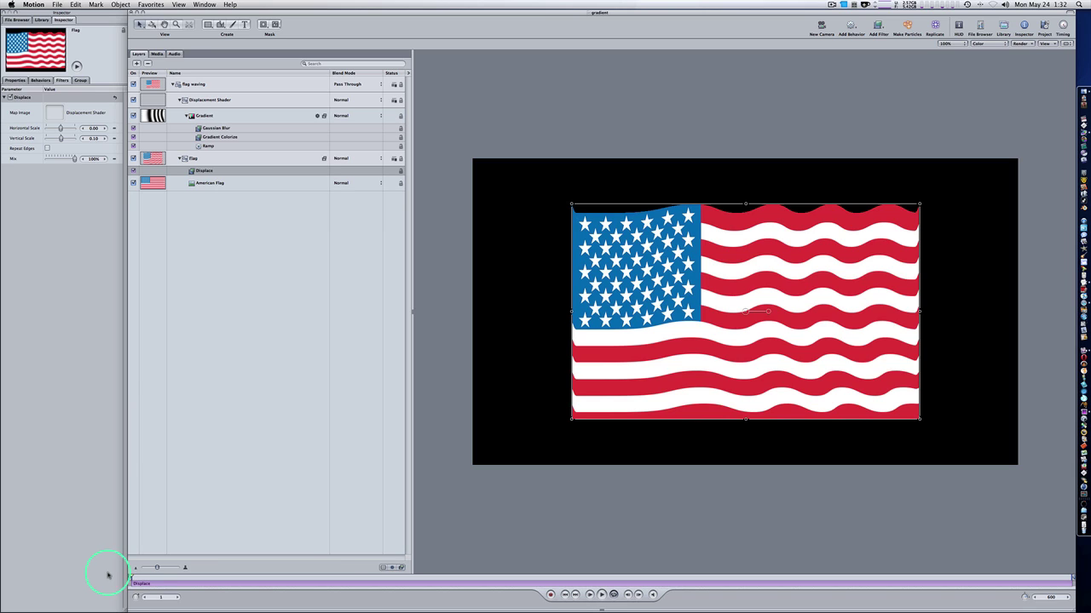
# Draw a full-frame rectangle inside the Flag group
pyautogui.click(237, 162)
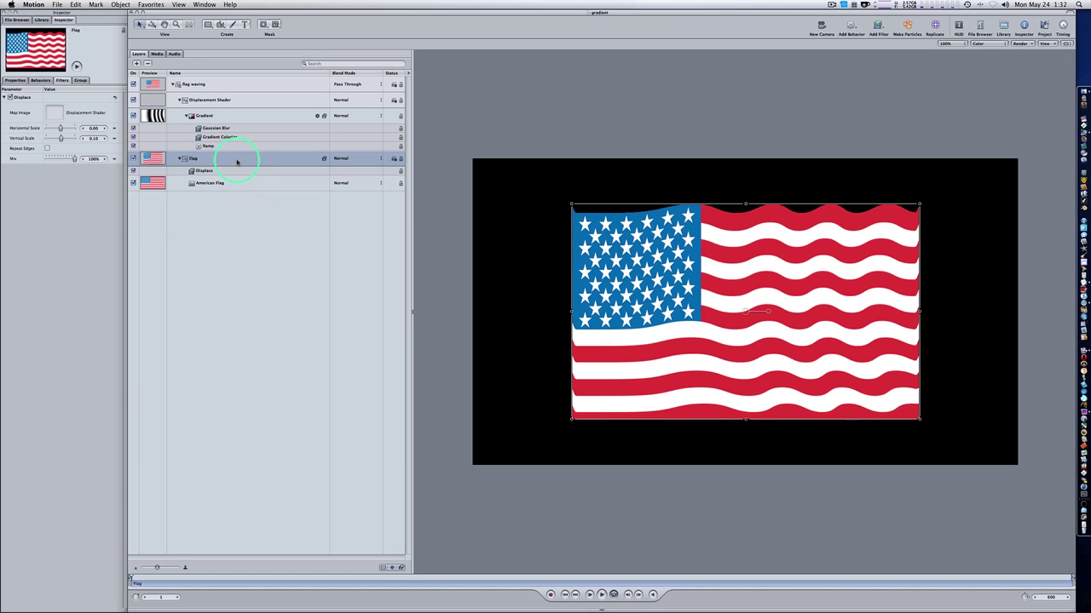
pyautogui.click(208, 23)
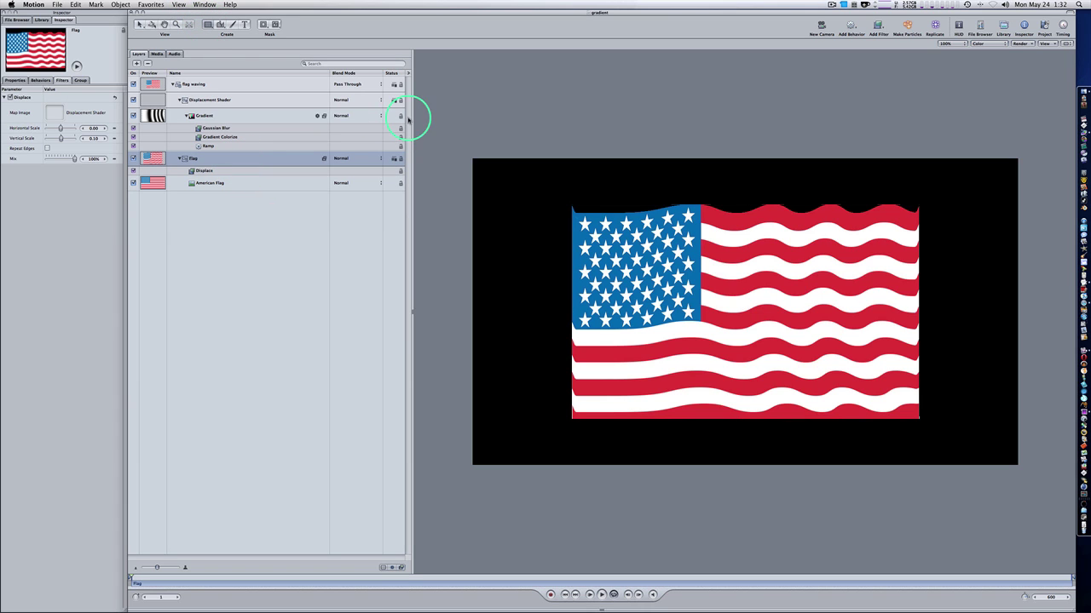
pyautogui.moveTo(424, 97); pyautogui.dragTo(1052, 507)
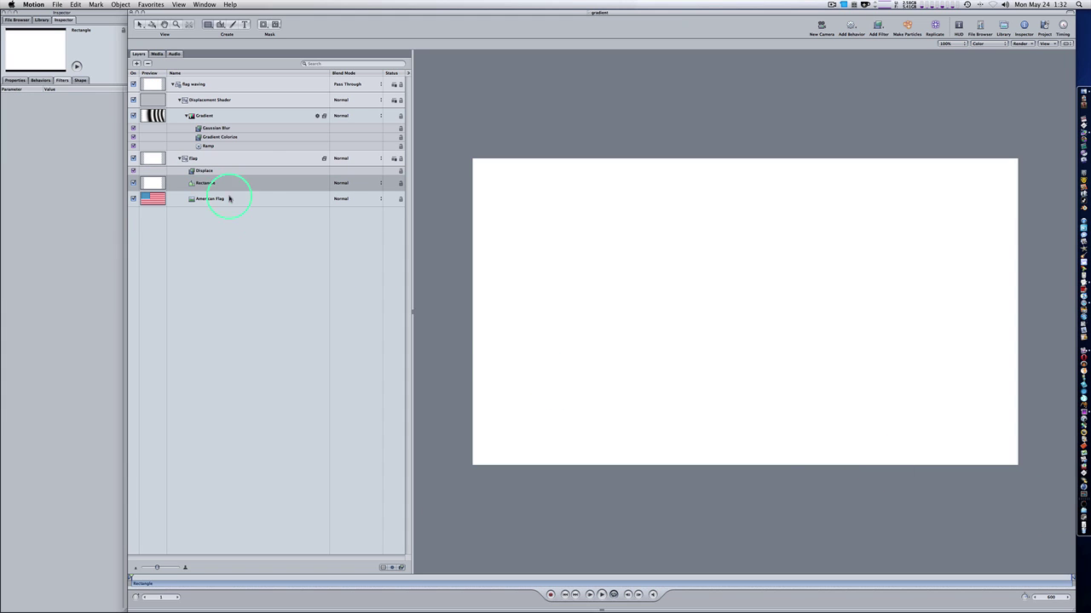
# Give the rectangle a black fill and move it below American Flag
pyautogui.click(81, 80)
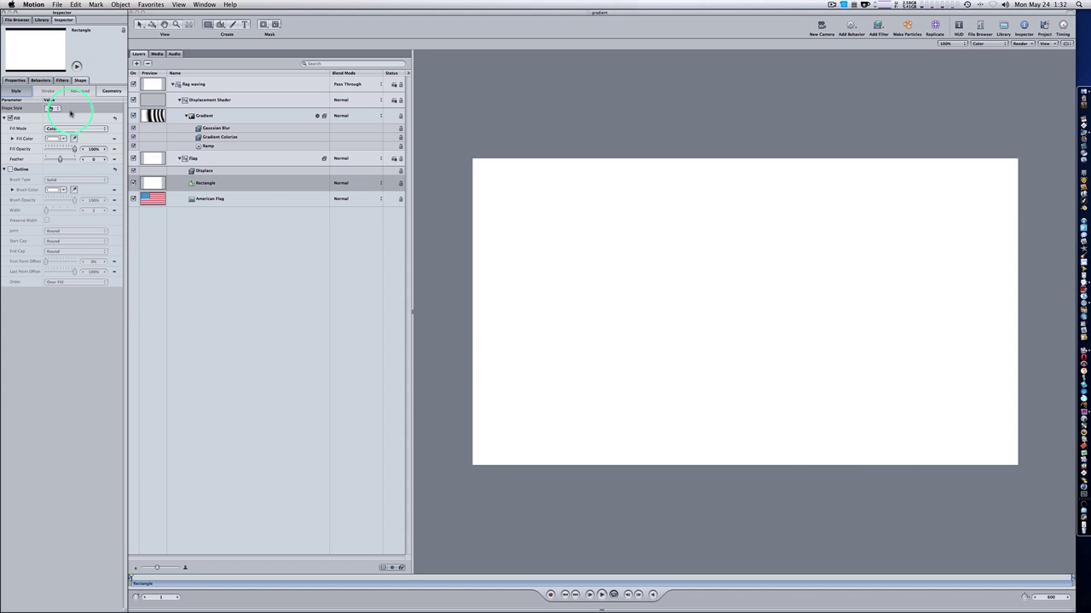
pyautogui.click(54, 138)
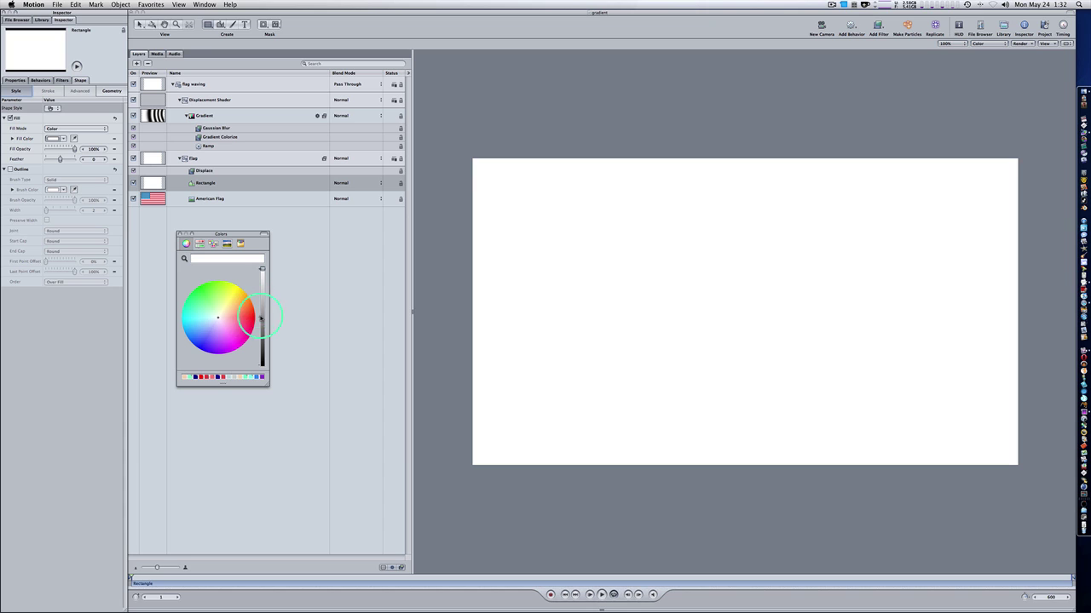
pyautogui.click(261, 364)
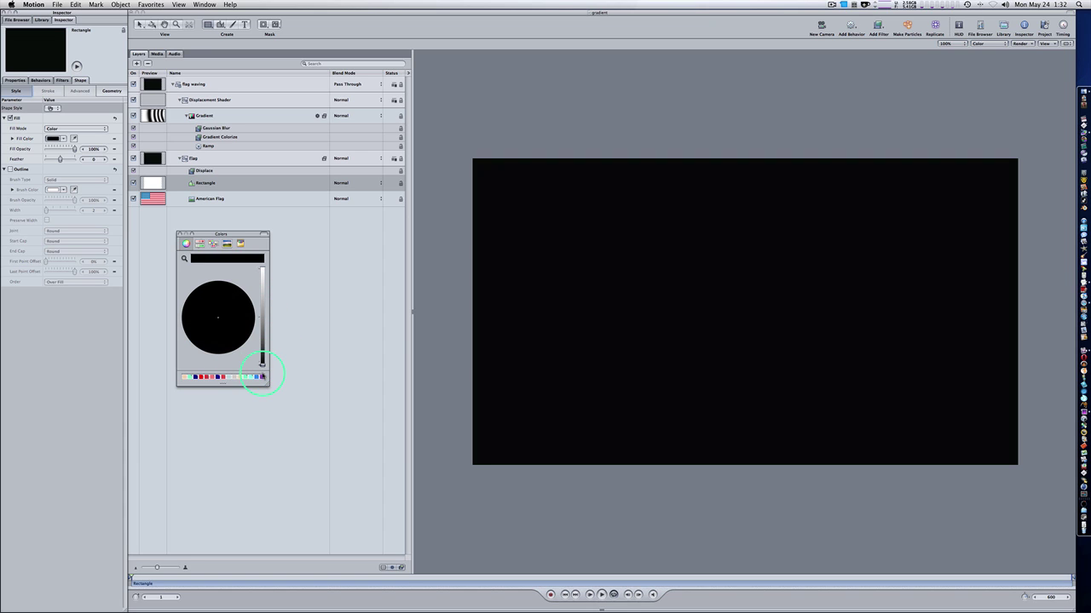
pyautogui.click(180, 234)
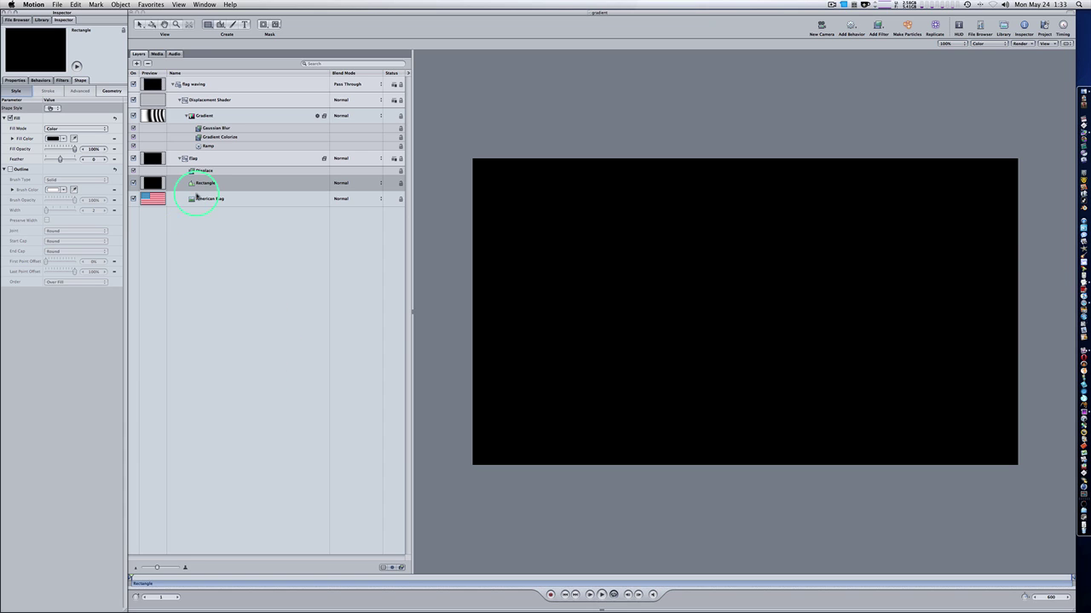
pyautogui.moveTo(200, 185); pyautogui.dragTo(200, 216)
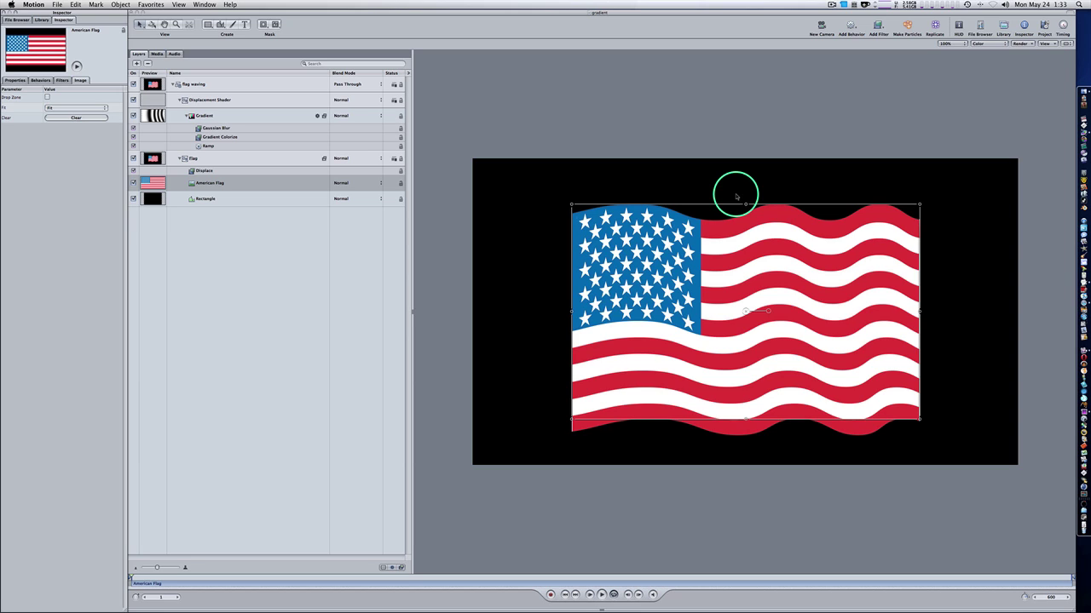
# Give the Displacement Shader group 50% opacity and Multiply blend mode
pyautogui.click(286, 100)
pyautogui.click(14, 80)
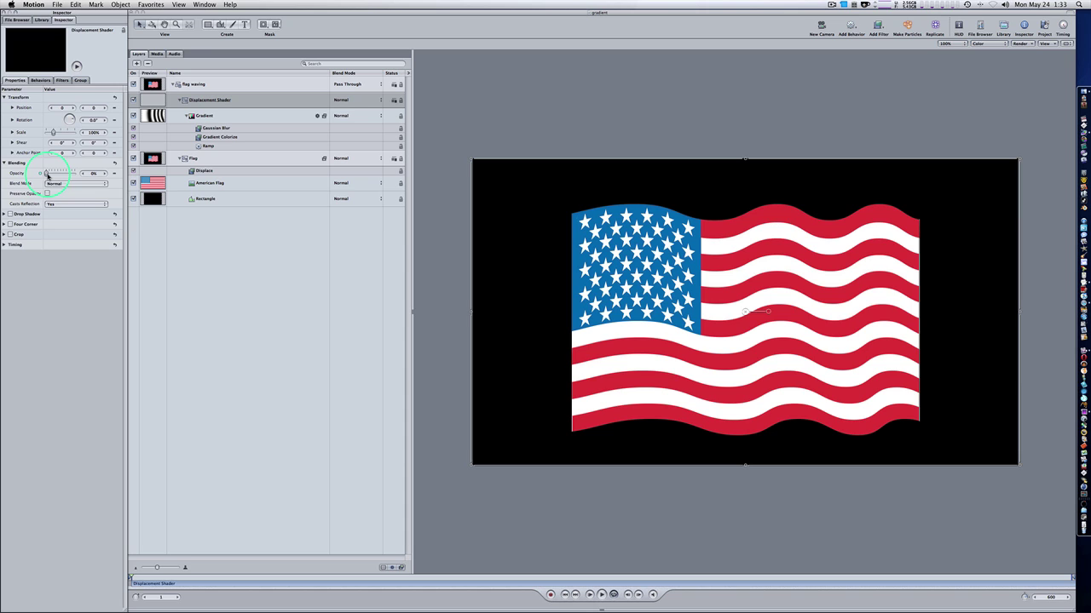
pyautogui.click(92, 173)
pyautogui.write('50')
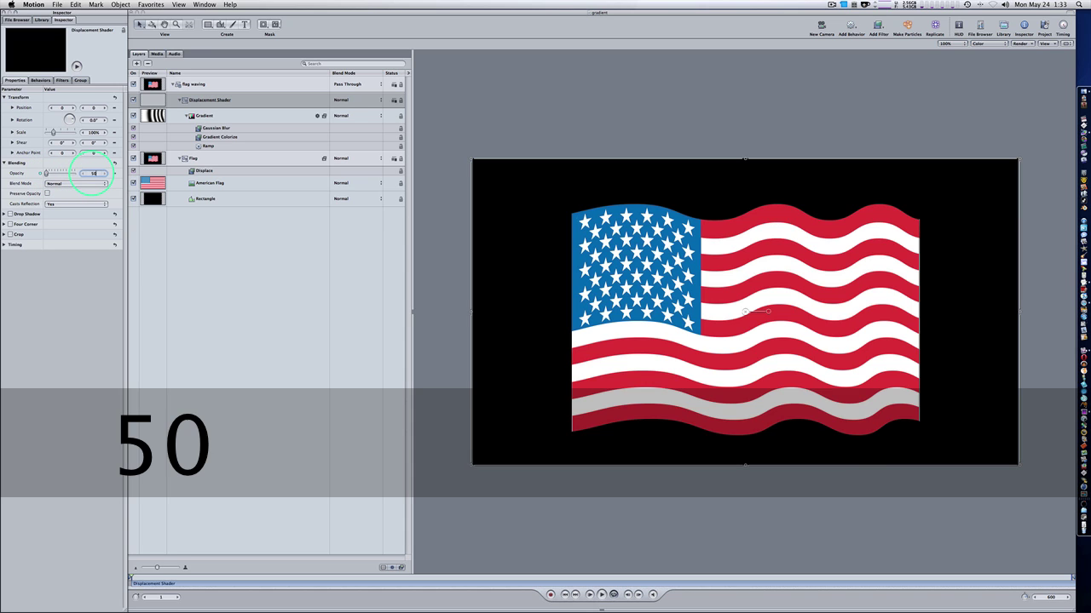
pyautogui.press('Return')
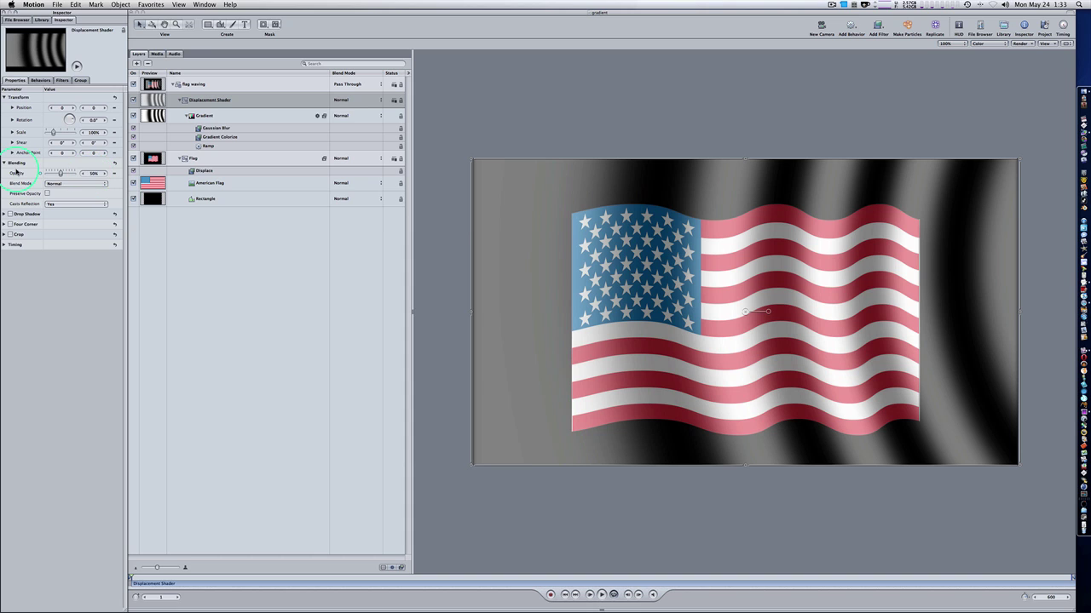
pyautogui.click(101, 184)
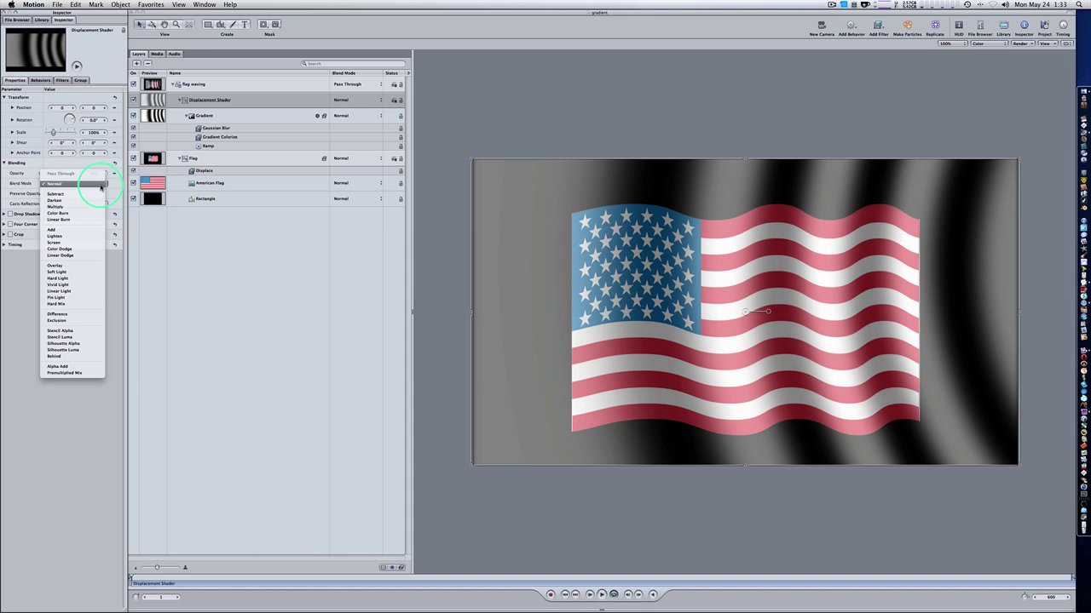
pyautogui.click(87, 207)
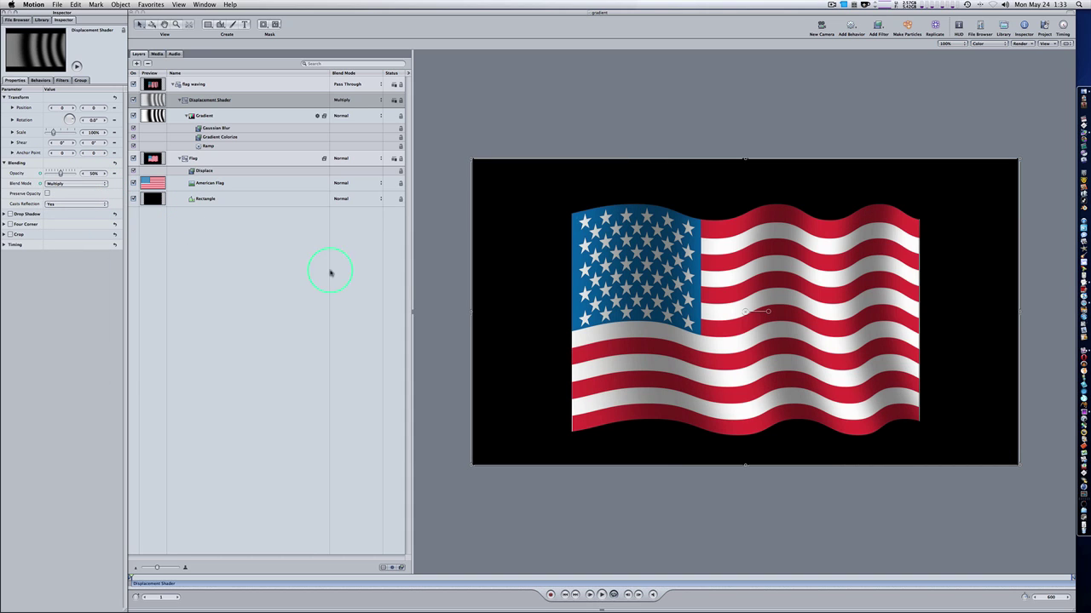
# Play back the project to preview the Multiply-shaded American flag waving on black
pyautogui.click(602, 595)
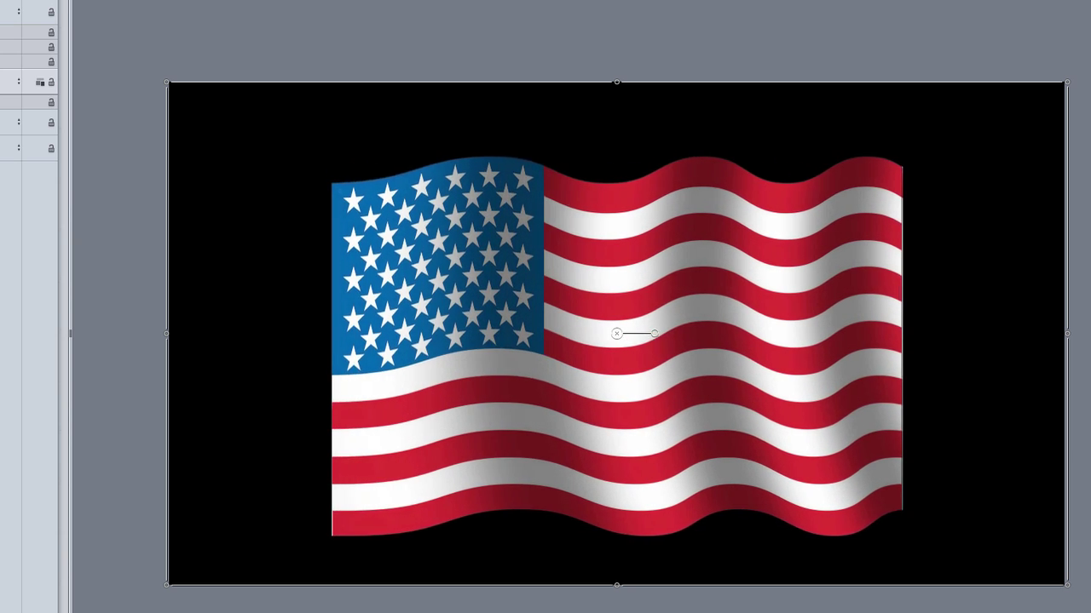
pyautogui.click(381, 612)
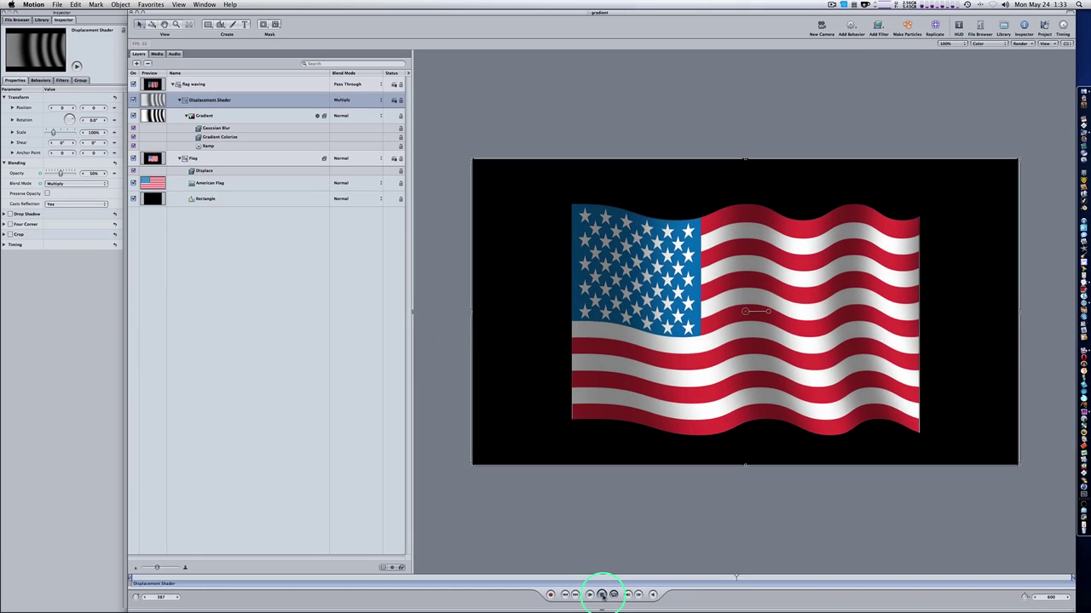